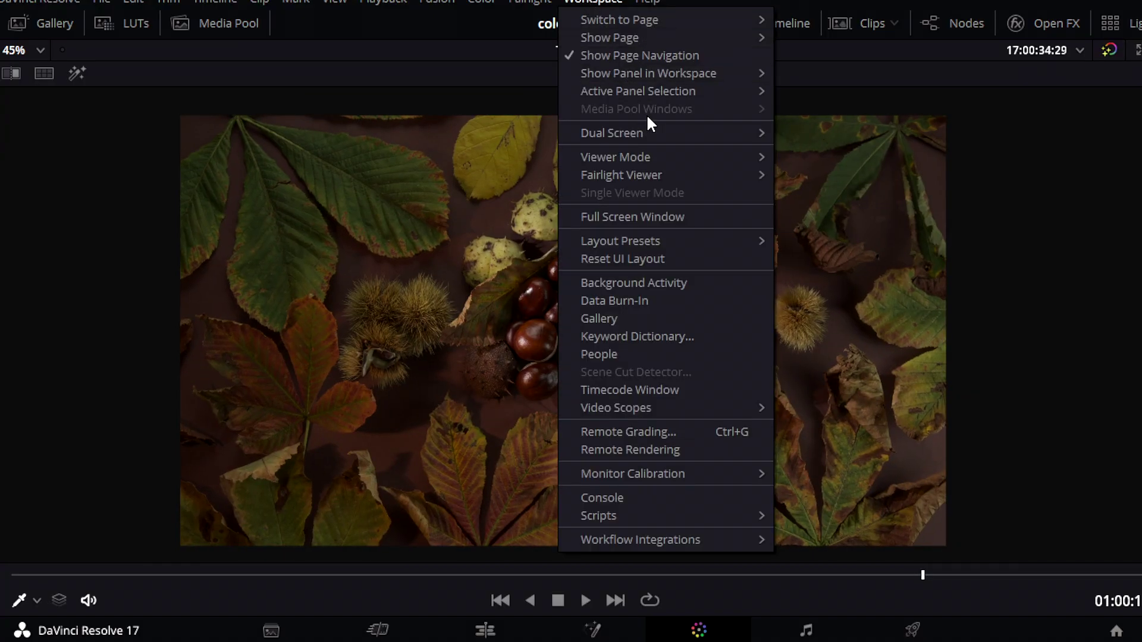
- Switch the Color page to Enhanced Viewer from Workspace > Viewer Mode
mouse_move(640, 159)
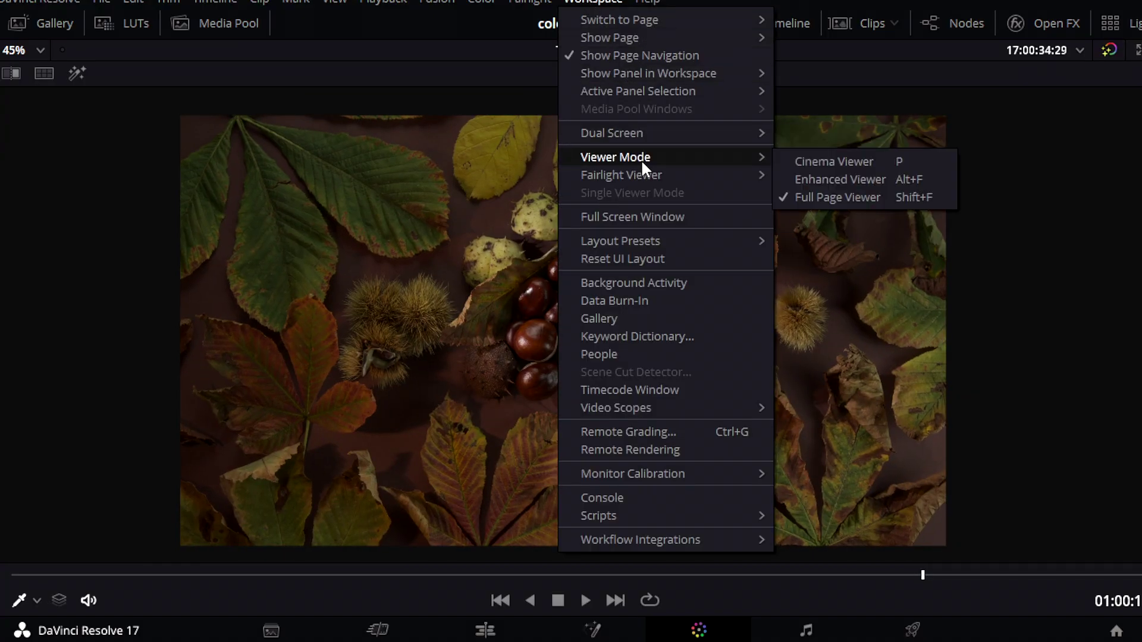
left_click(814, 177)
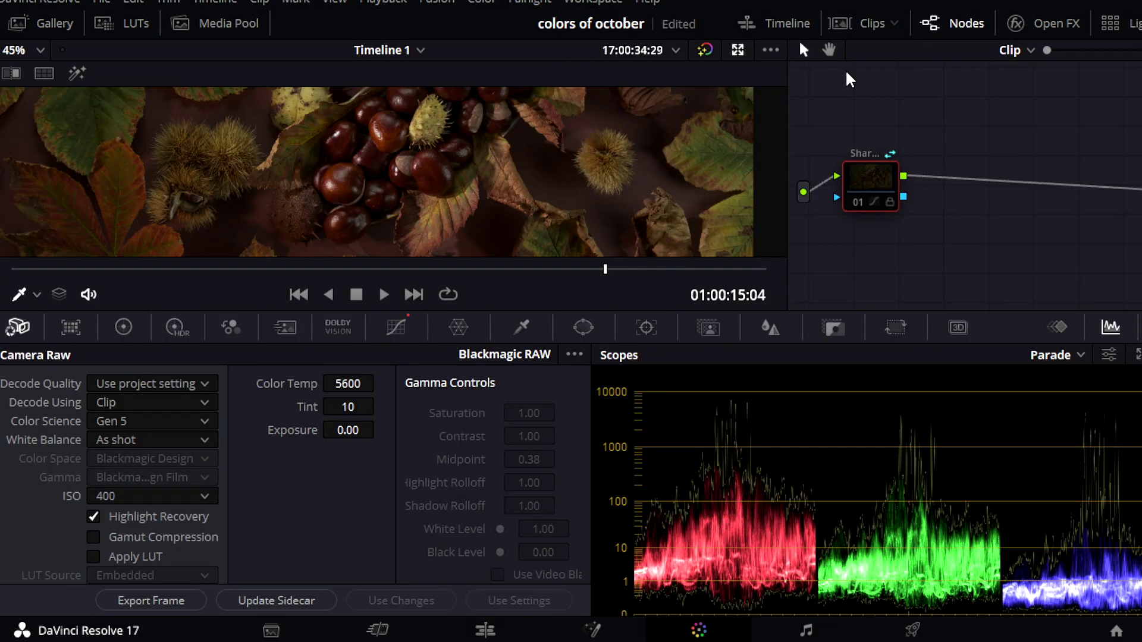
- Toggle node 01's grade off and on to compare, leaving it enabled
scroll(538, 160, "down", 2)
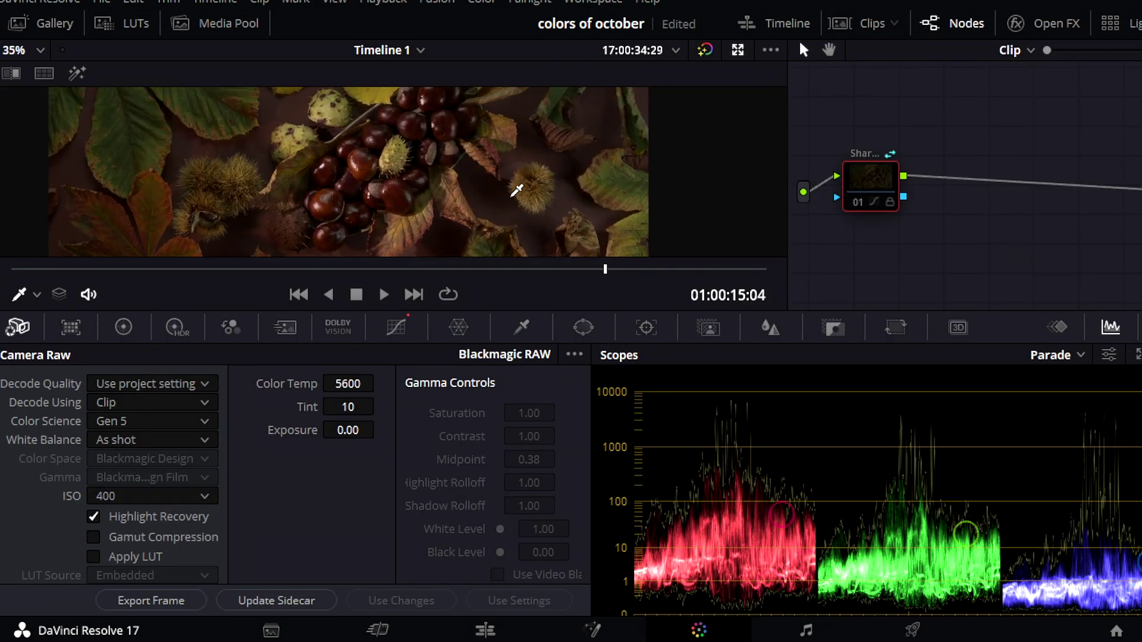
left_click(860, 202)
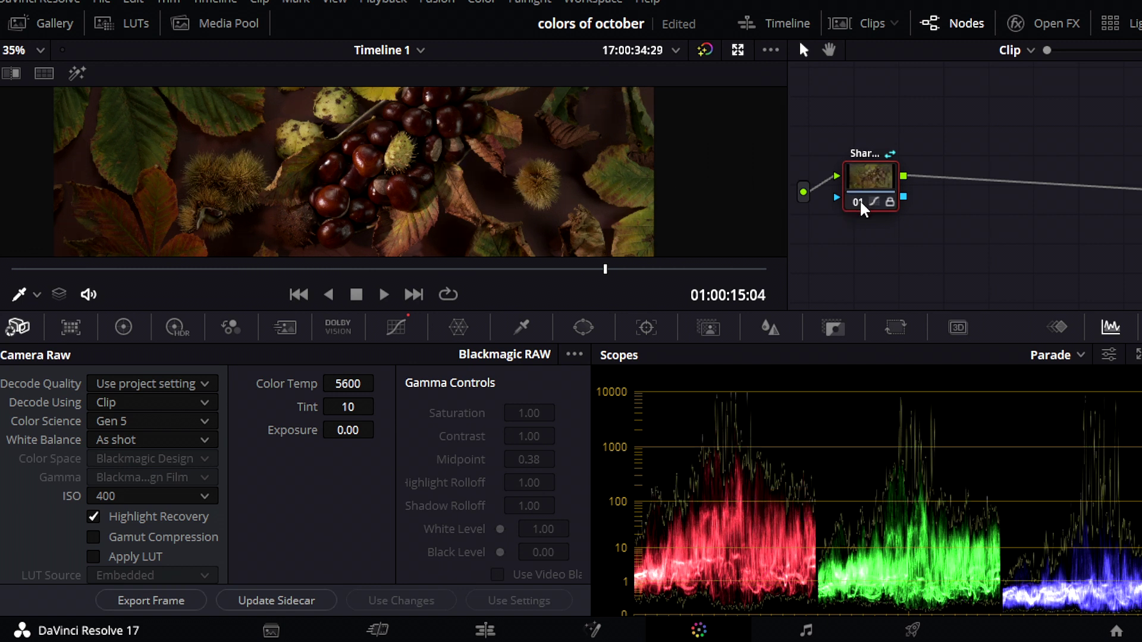
left_click(861, 202)
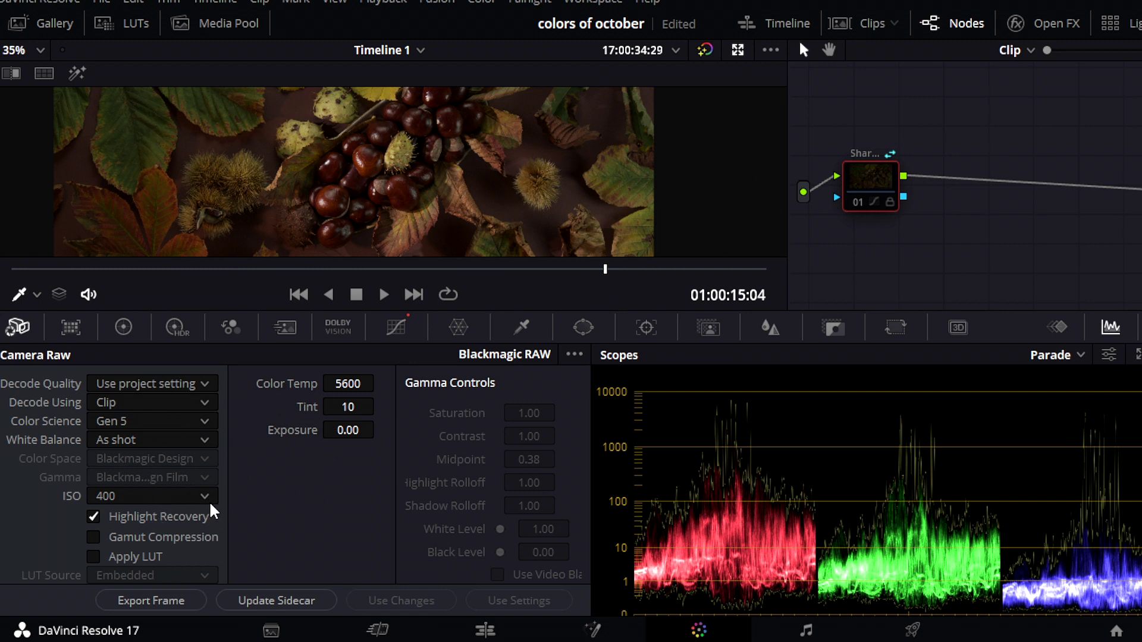
left_click(860, 199)
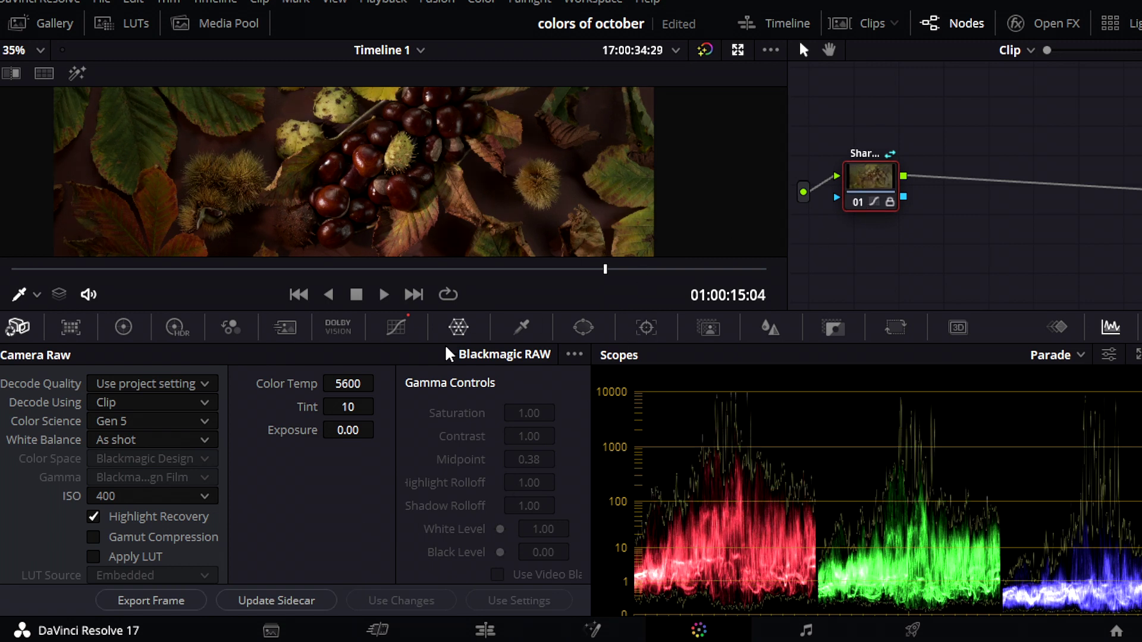
- Add serial node 02 after node 01 and bring up its HDR zone controls
left_click(397, 326)
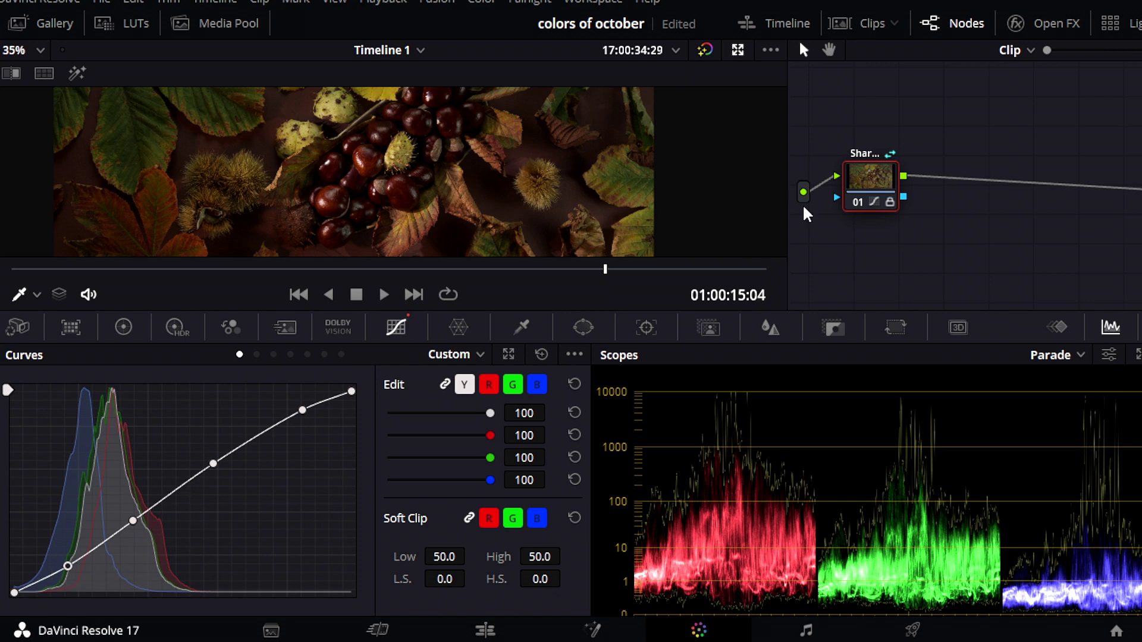
right_click(855, 174)
mouse_move(907, 265)
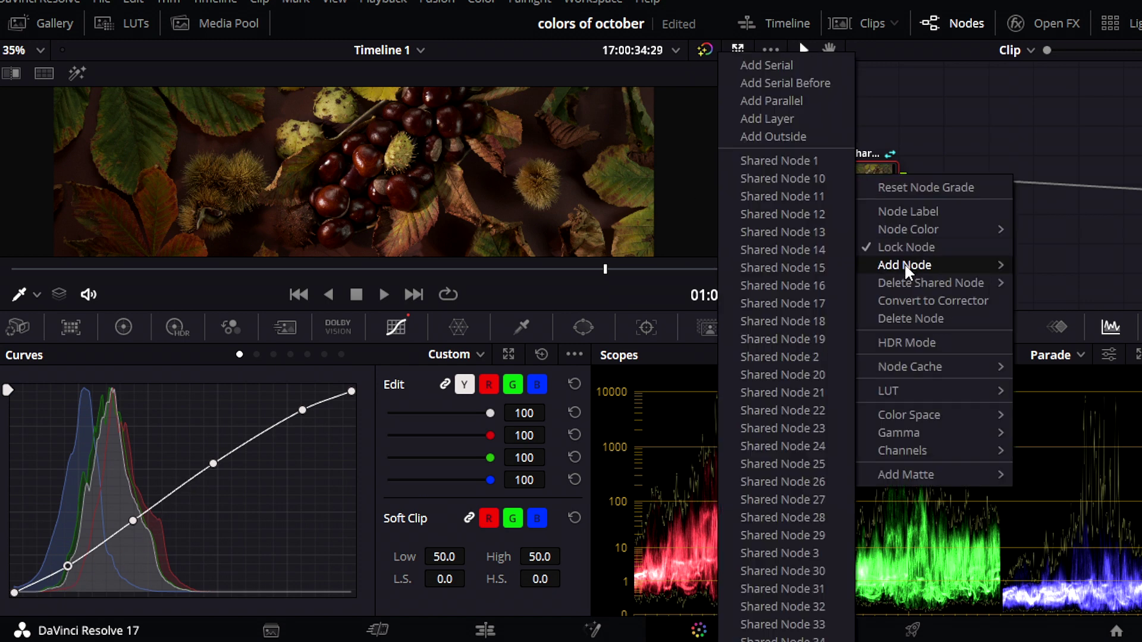
left_click(777, 62)
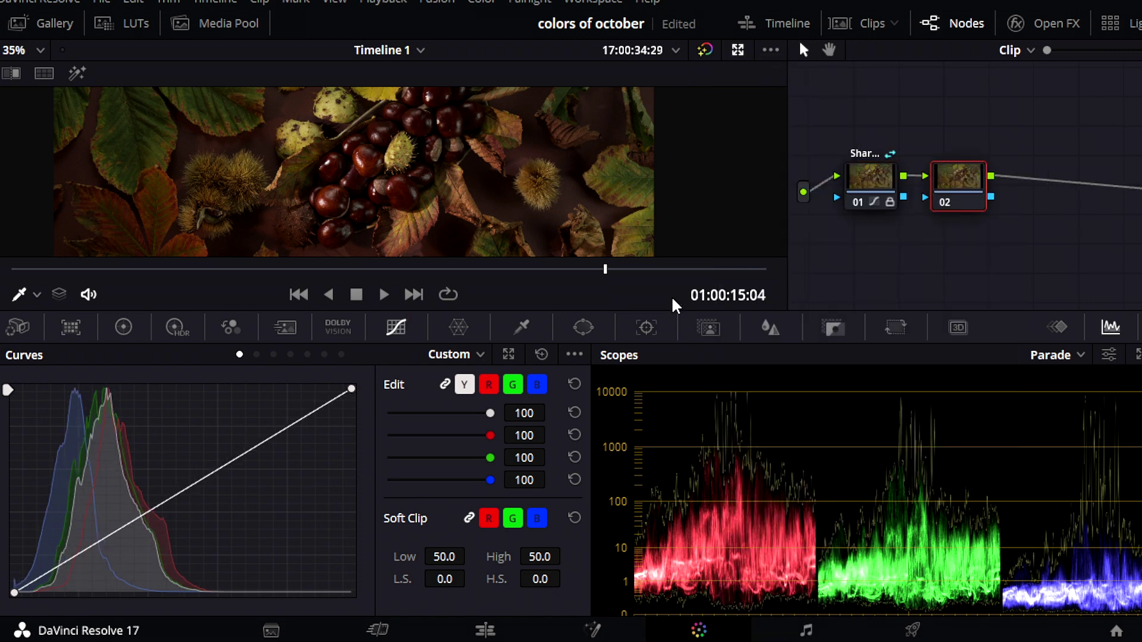
left_click(176, 328)
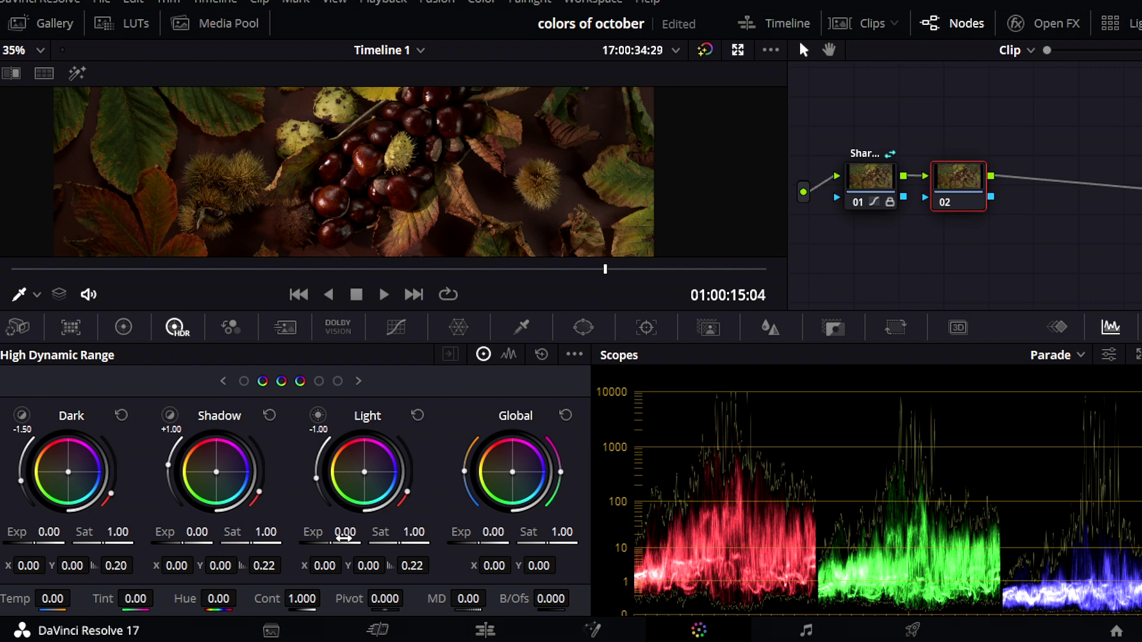
- Raise Light exposure to 0.35, darken Dark and Shadow exposure, and lower all three zones' saturation
left_click_drag(344, 537, 383, 537)
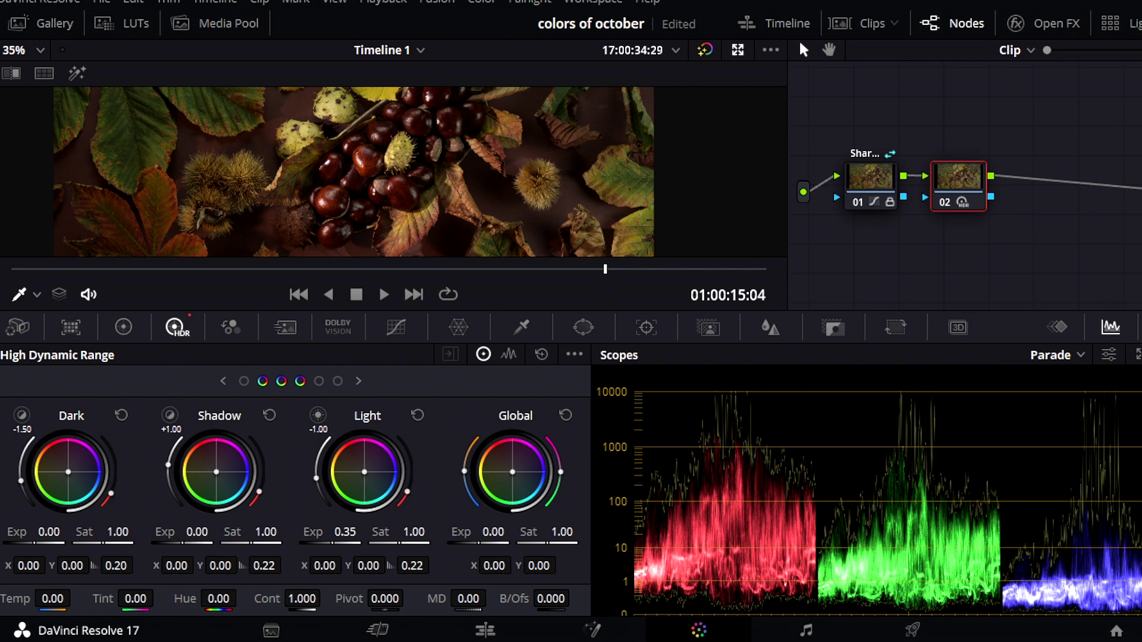
left_click_drag(195, 531, 192, 532)
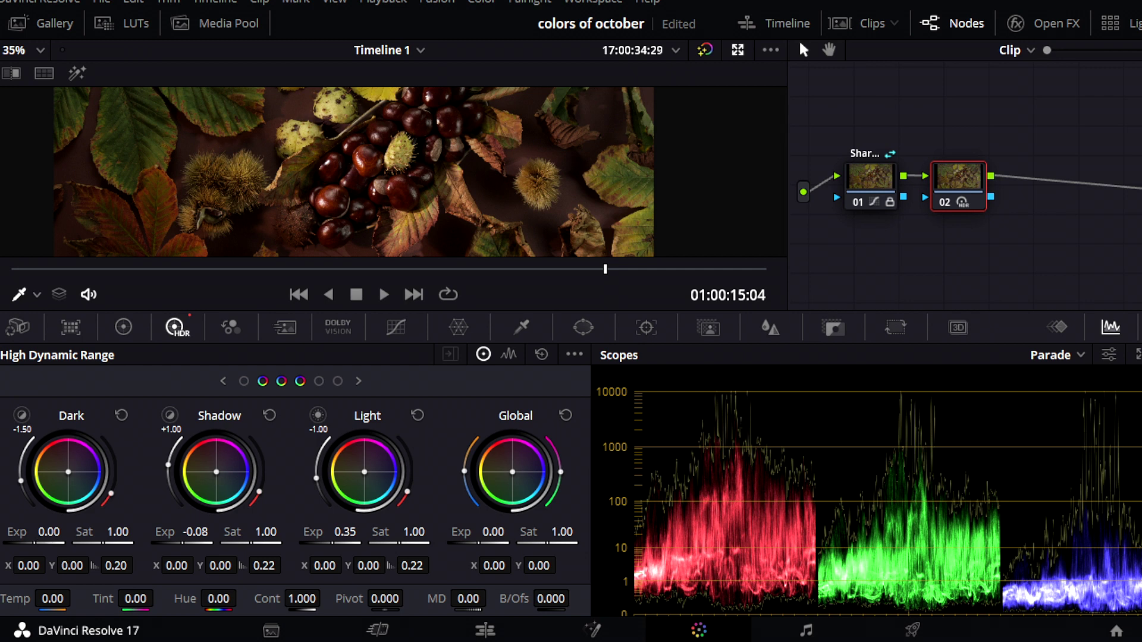
left_click_drag(48, 532, 41, 532)
left_click_drag(118, 531, 112, 532)
left_click_drag(261, 532, 257, 532)
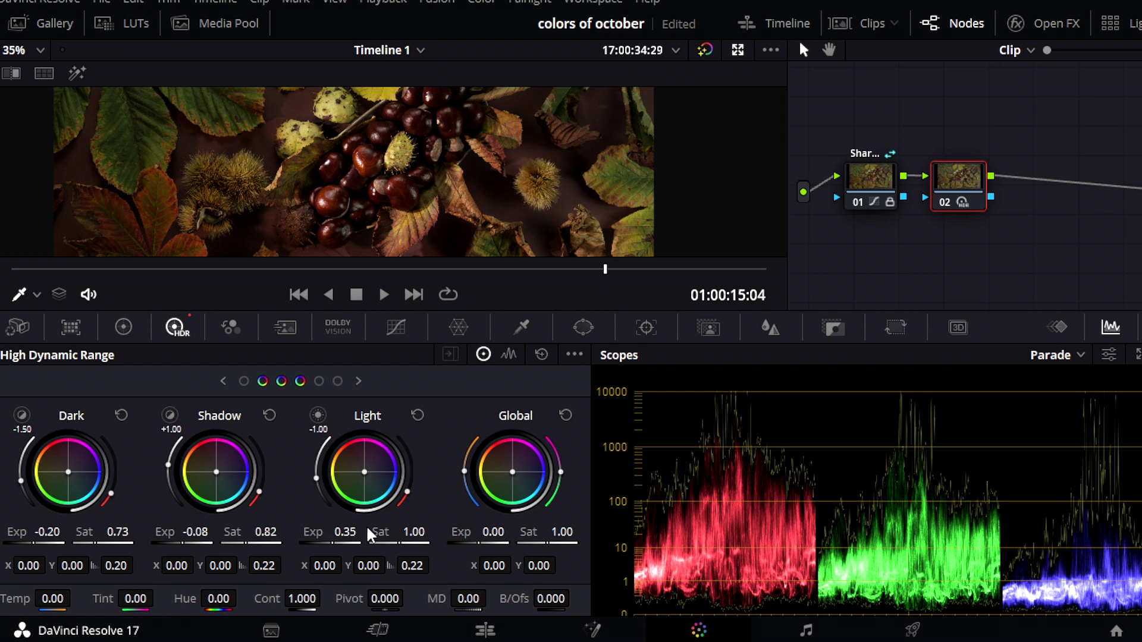
left_click_drag(367, 529, 362, 529)
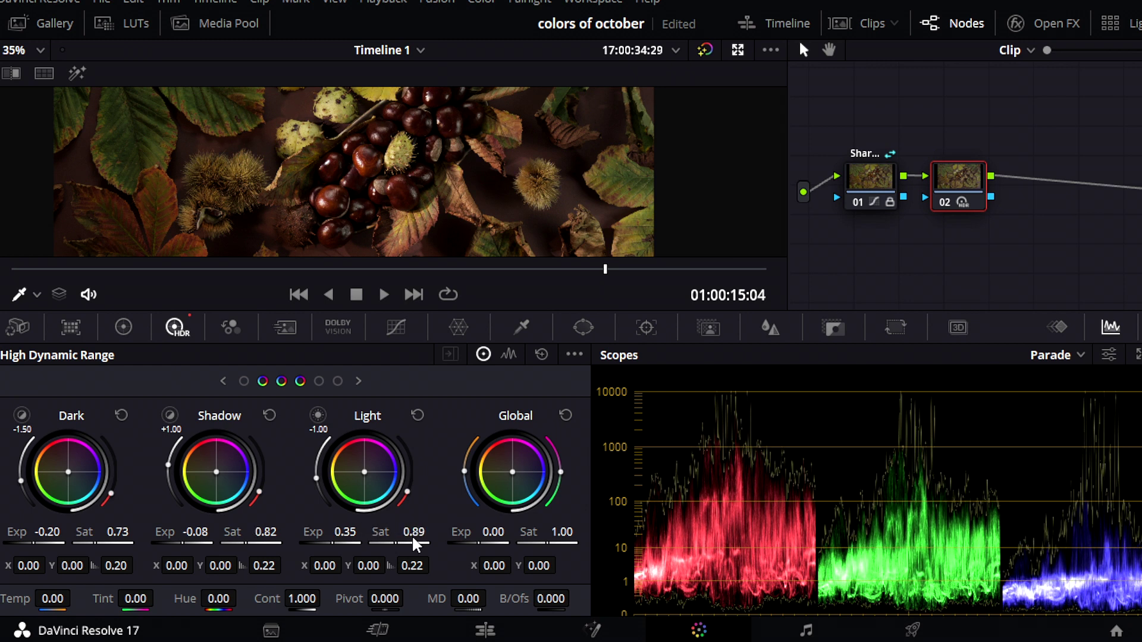
- Slightly raise the Highlight zone's exposure and nudge its saturation
left_click(337, 381)
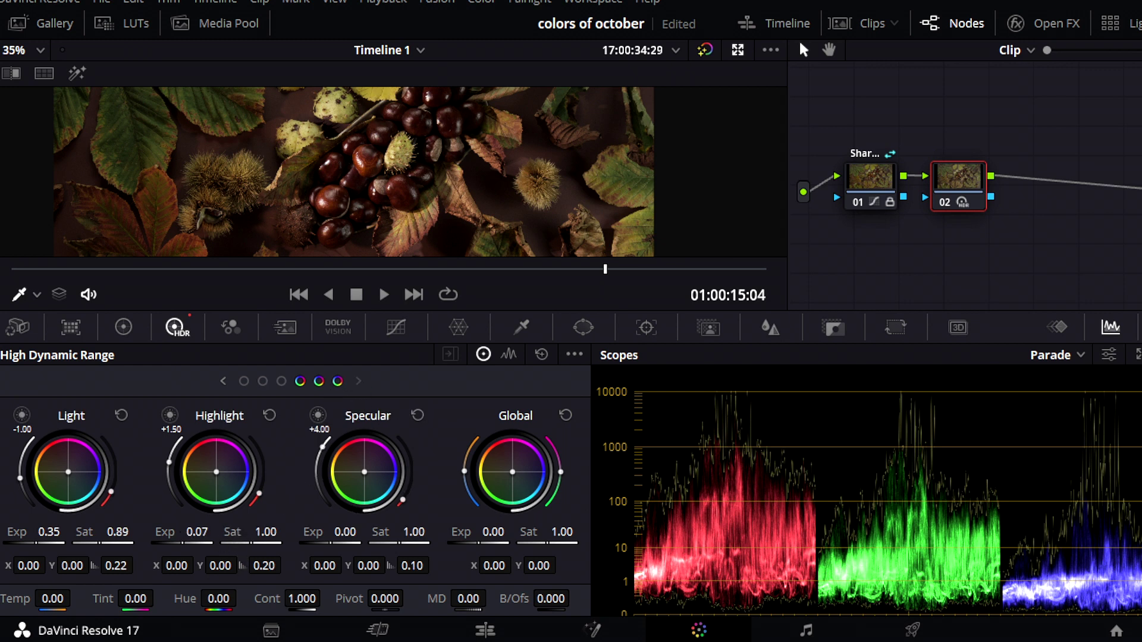
left_click_drag(197, 532, 201, 531)
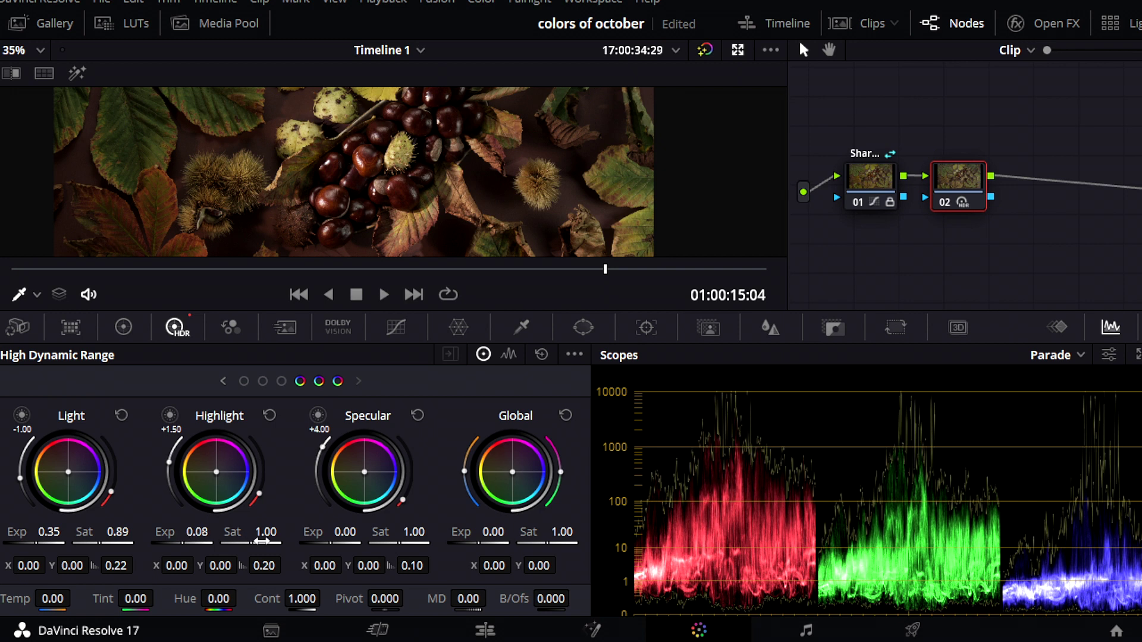
left_click_drag(261, 539, 258, 540)
- Add serial node 03 and pick the custom pen window shape
key("alt+s")
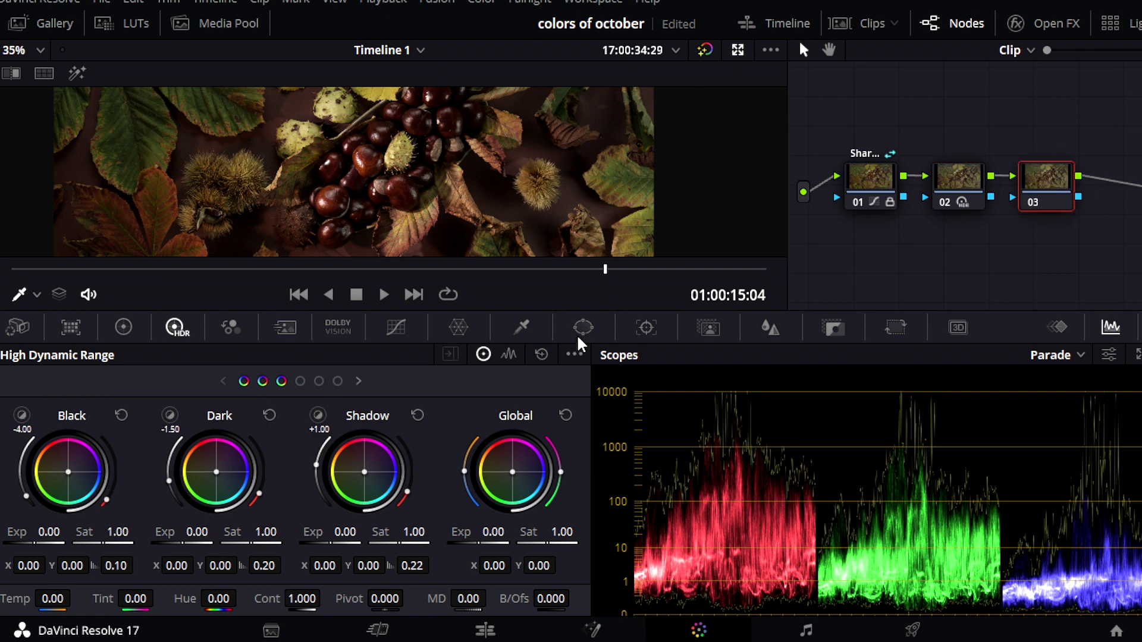
left_click(576, 331)
left_click(33, 564)
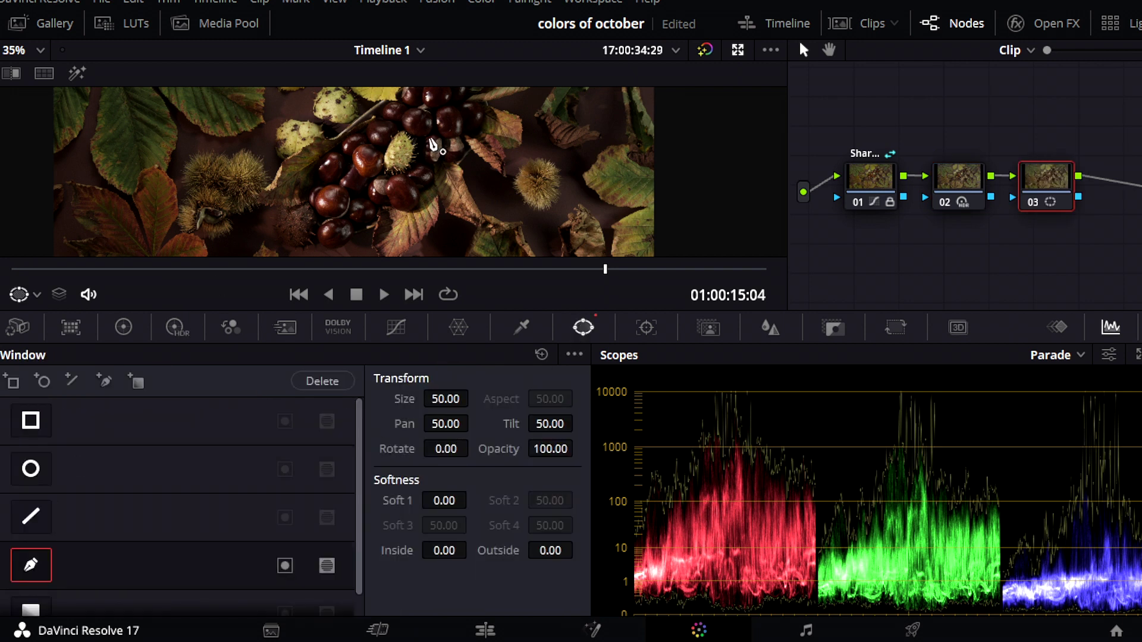
- Draw a closed pen outline around the central chestnut cluster
left_click(317, 148)
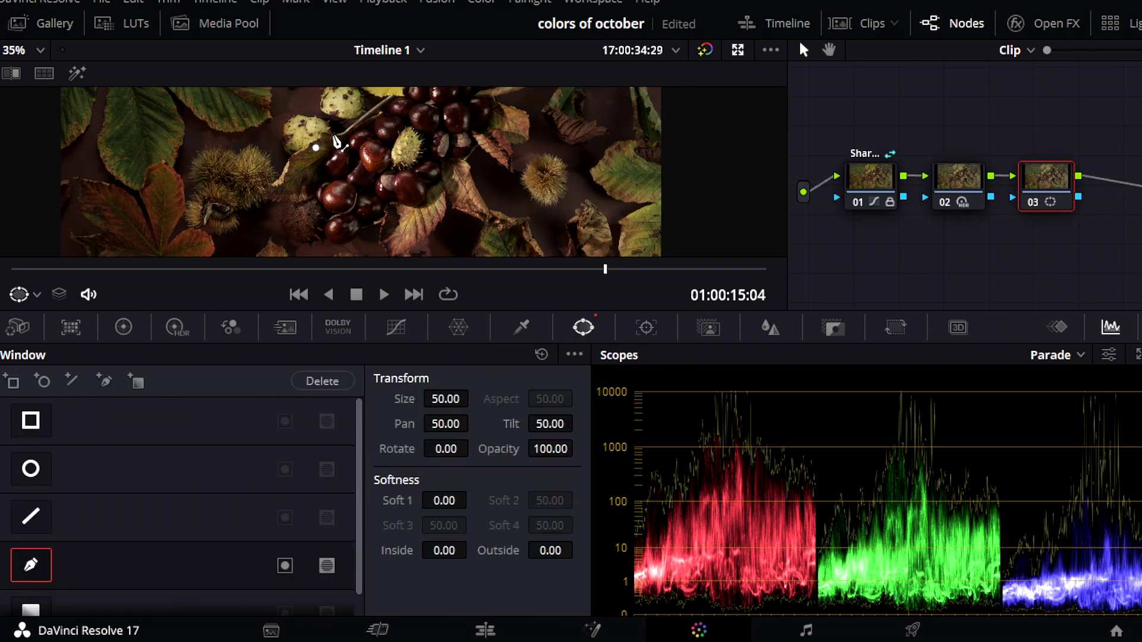
scroll(364, 171, "up", 2)
left_click(357, 152)
left_click(409, 123)
left_click(475, 135)
left_click(464, 215)
scroll(437, 237, "down", 2)
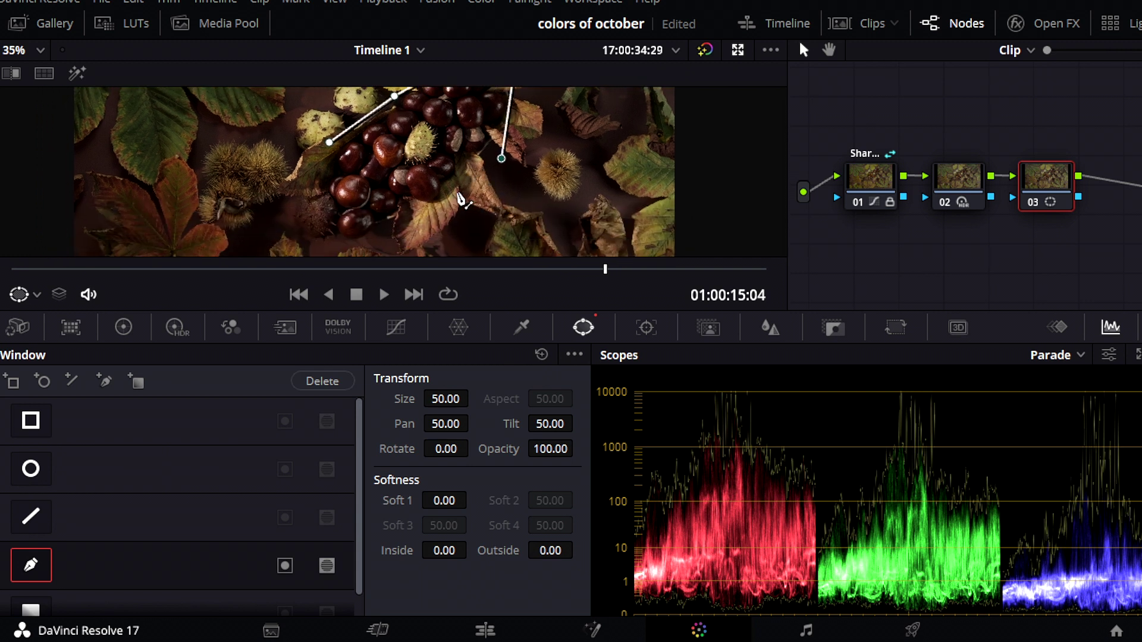
left_click(435, 212)
left_click(355, 234)
left_click(315, 209)
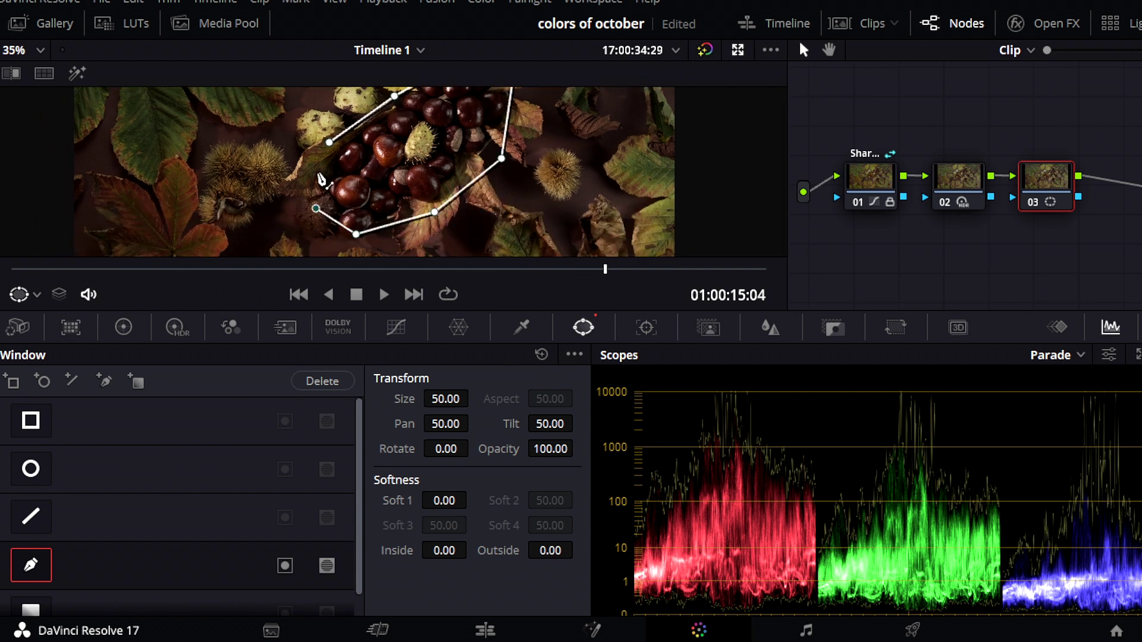
left_click(318, 160)
left_click(329, 143)
- Check the mask in highlight view, invert it, and soften it to 11.36
scroll(393, 178, "down", 1)
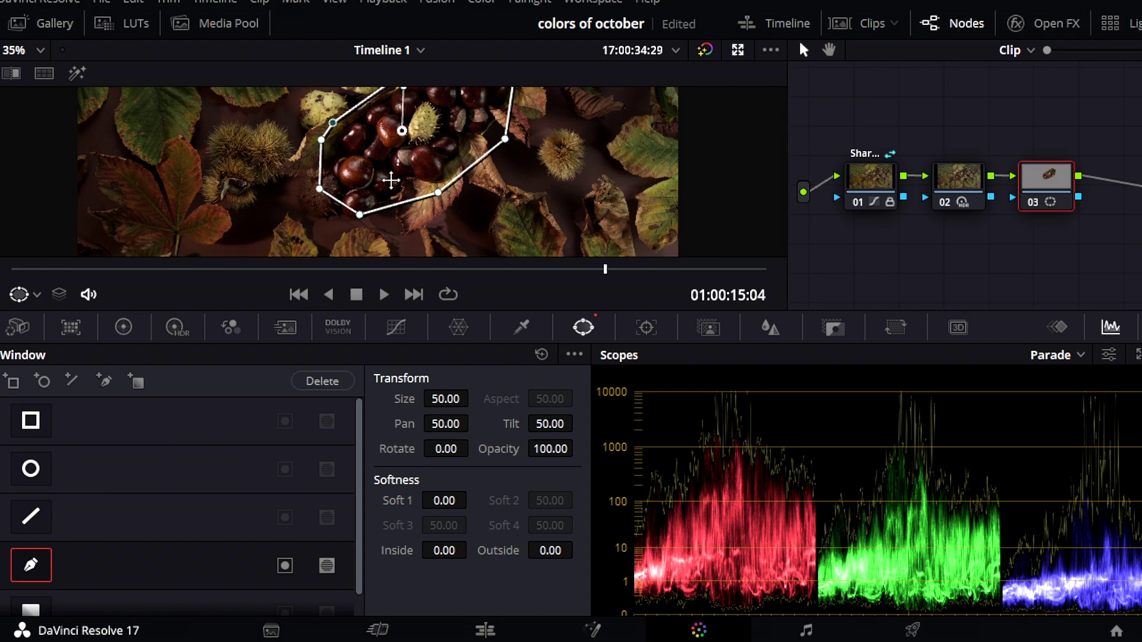
left_click(77, 73)
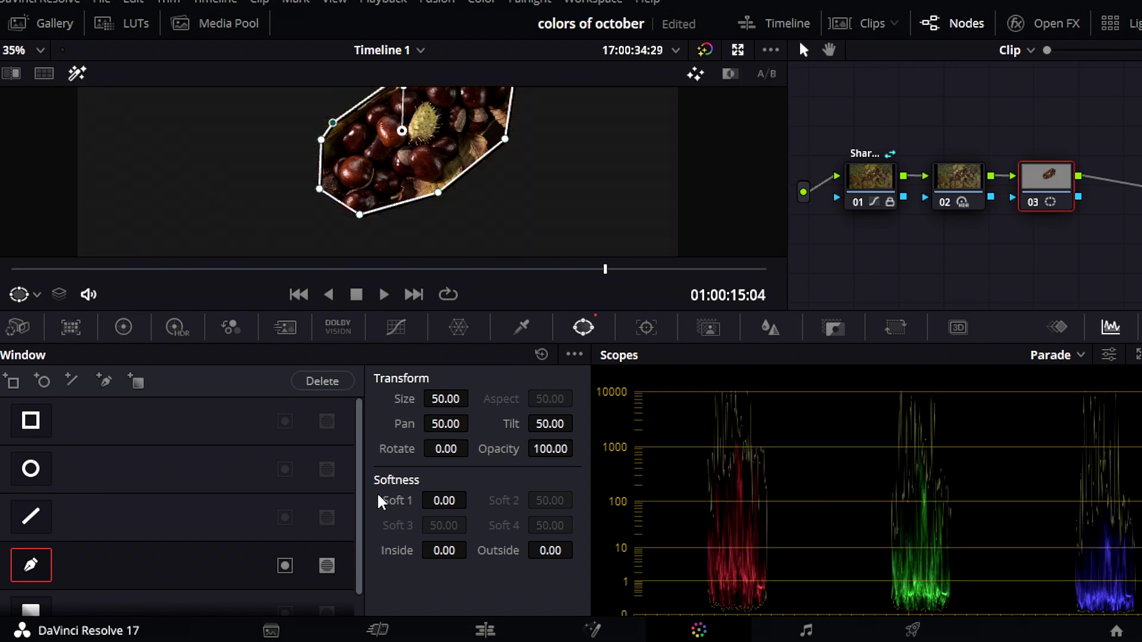
left_click(285, 566)
left_click_drag(440, 500, 472, 499)
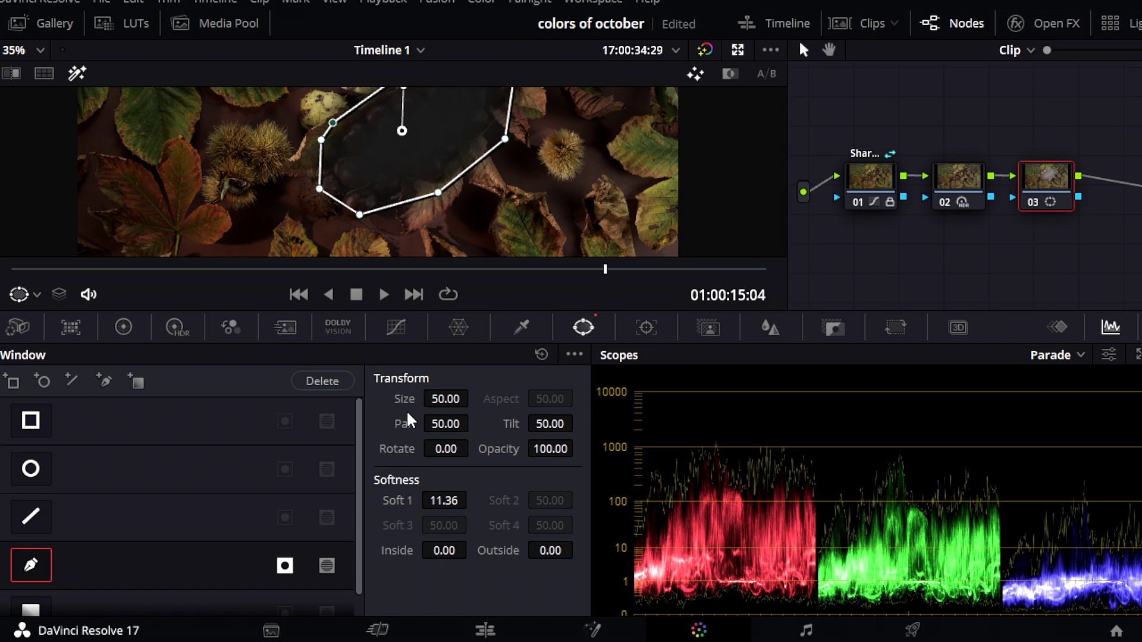
left_click(395, 335)
left_click(124, 328)
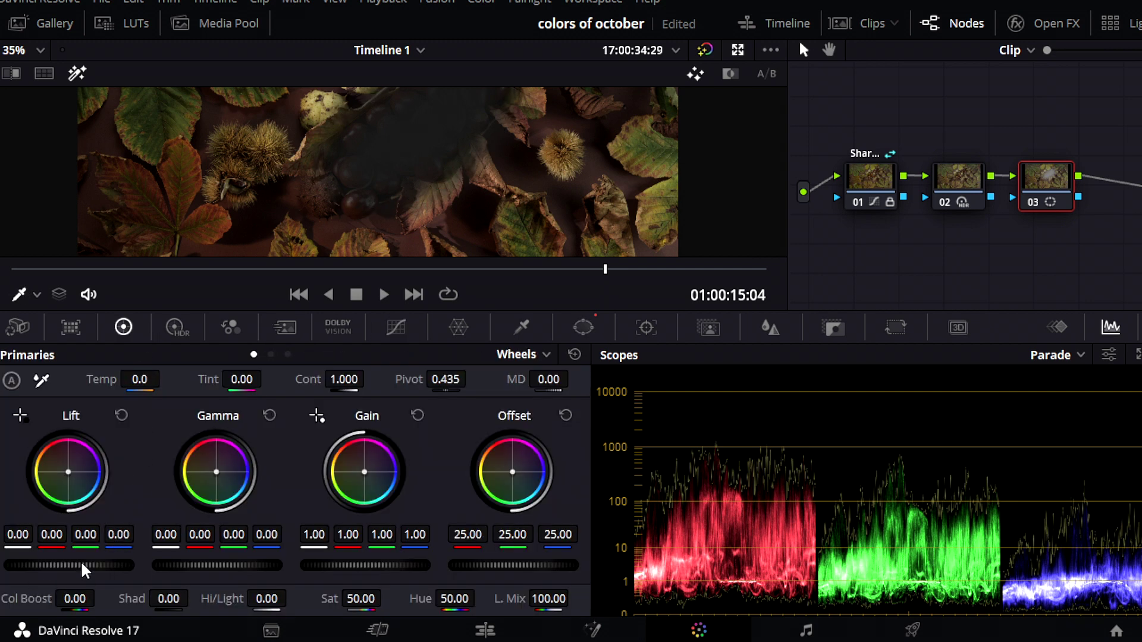
- Lower lift slightly, raise gamma, and brighten gain to 1.08 outside the chestnut mask
left_click_drag(82, 565, 69, 565)
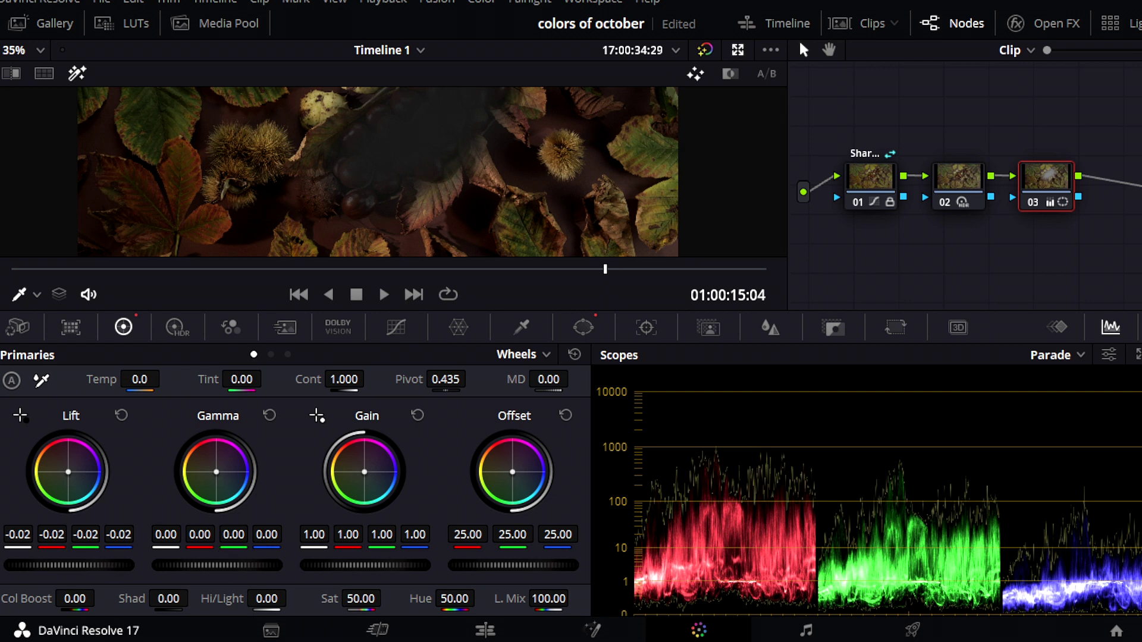
left_click_drag(232, 565, 238, 563)
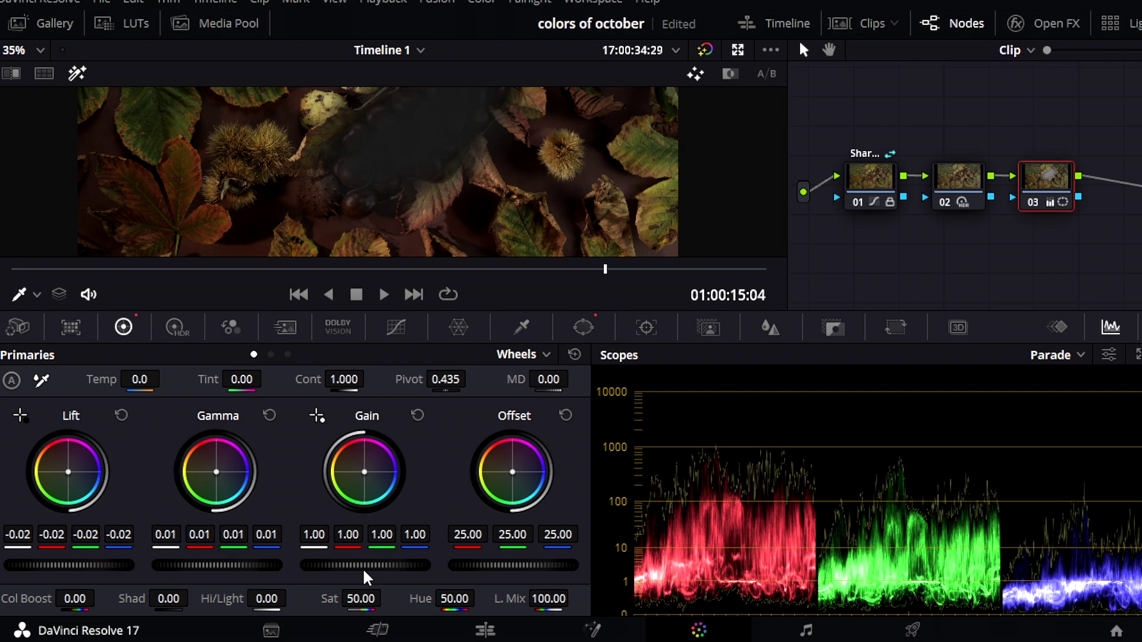
left_click_drag(362, 567, 375, 567)
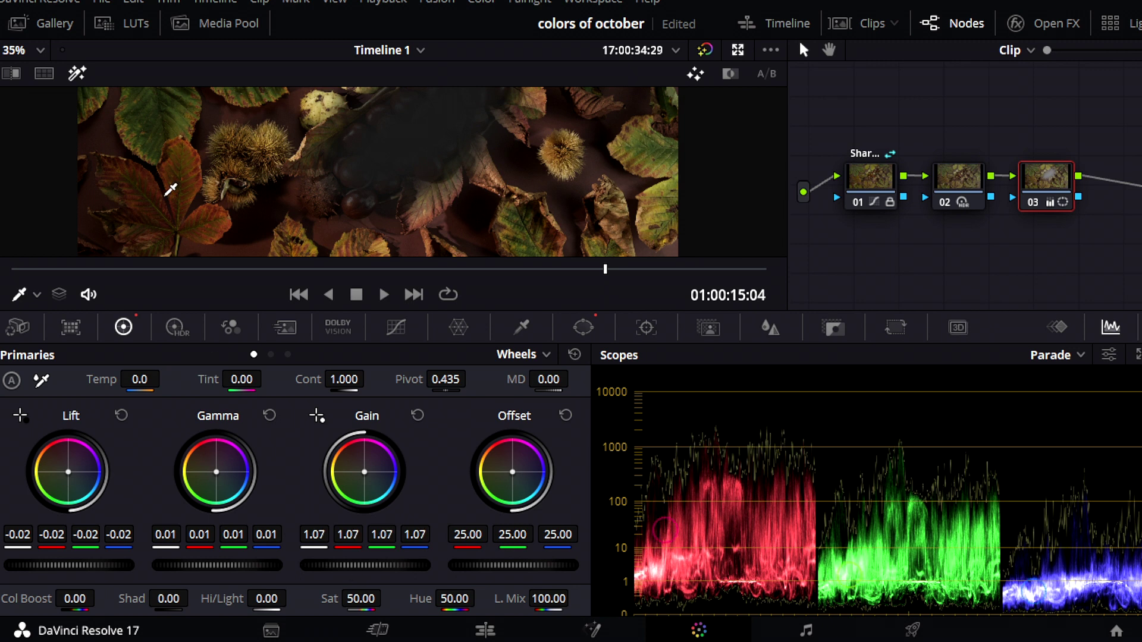
left_click(77, 73)
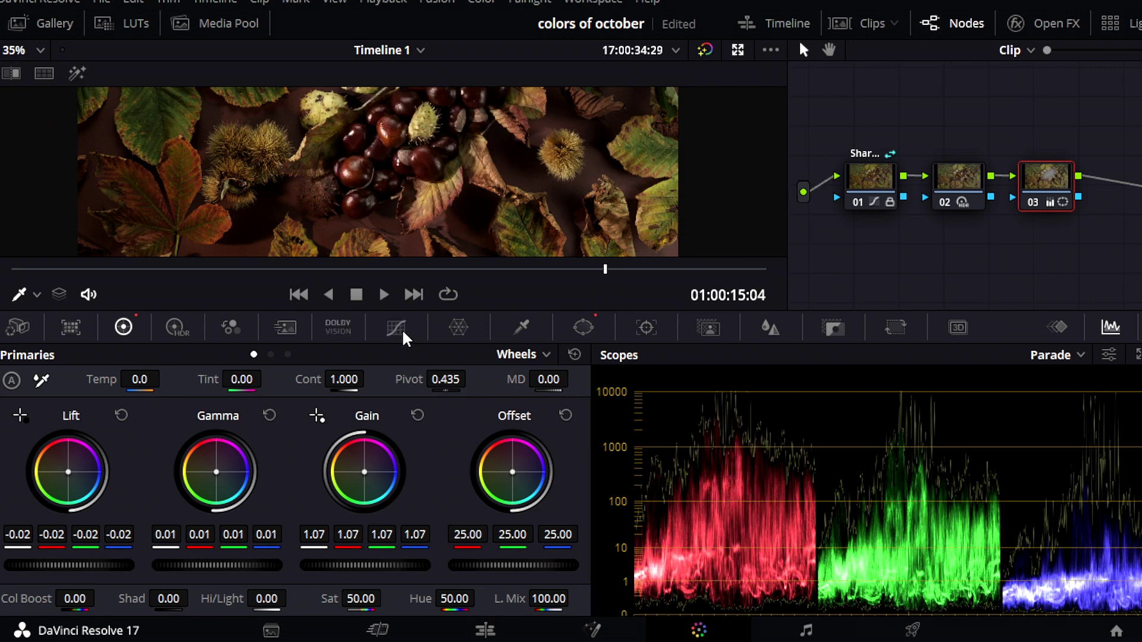
- Add node 04 sharpening at radius 0.48 and scaling 0.22, then scrub the leaf clip
left_click(396, 327)
scroll(512, 190, "down", 3)
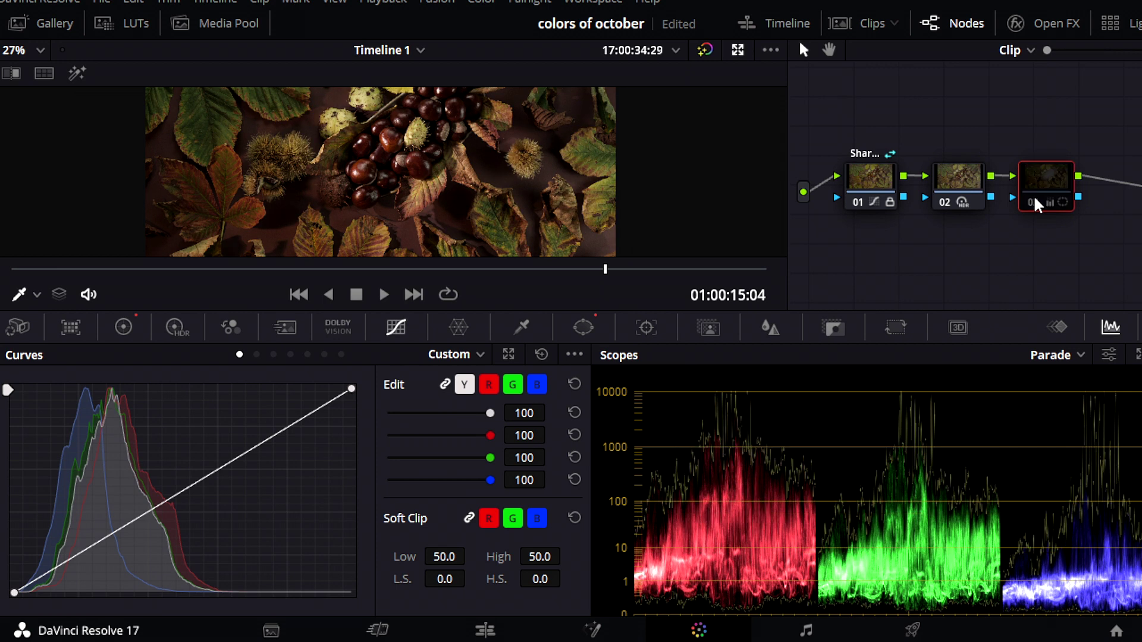
key("alt+s")
left_click(770, 327)
left_click_drag(83, 474, 87, 476)
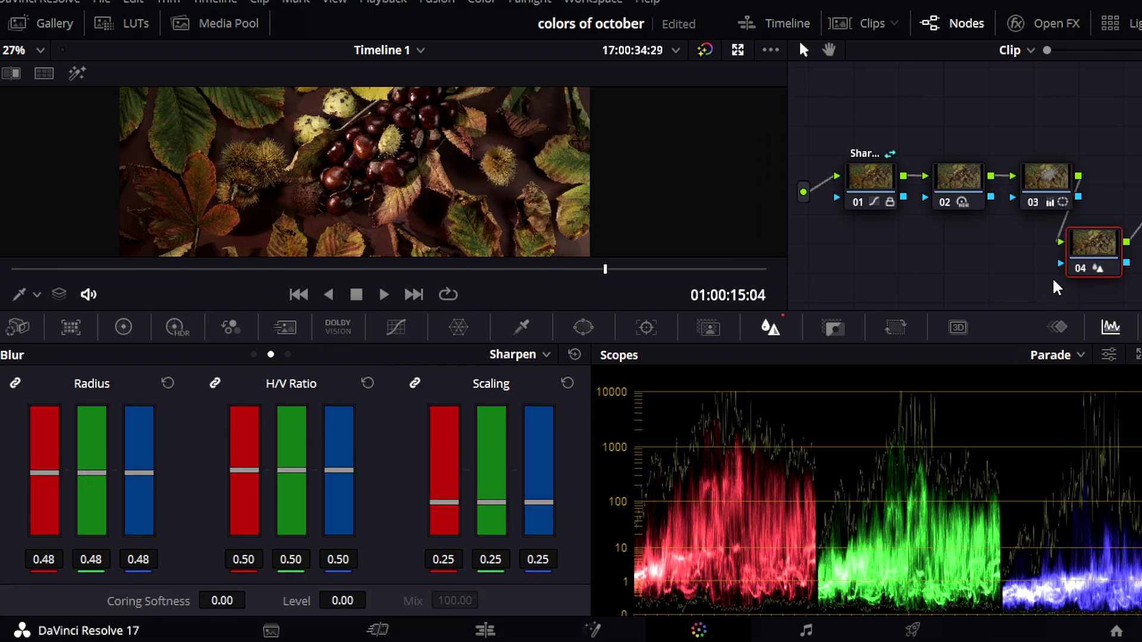
left_click_drag(493, 501, 499, 517)
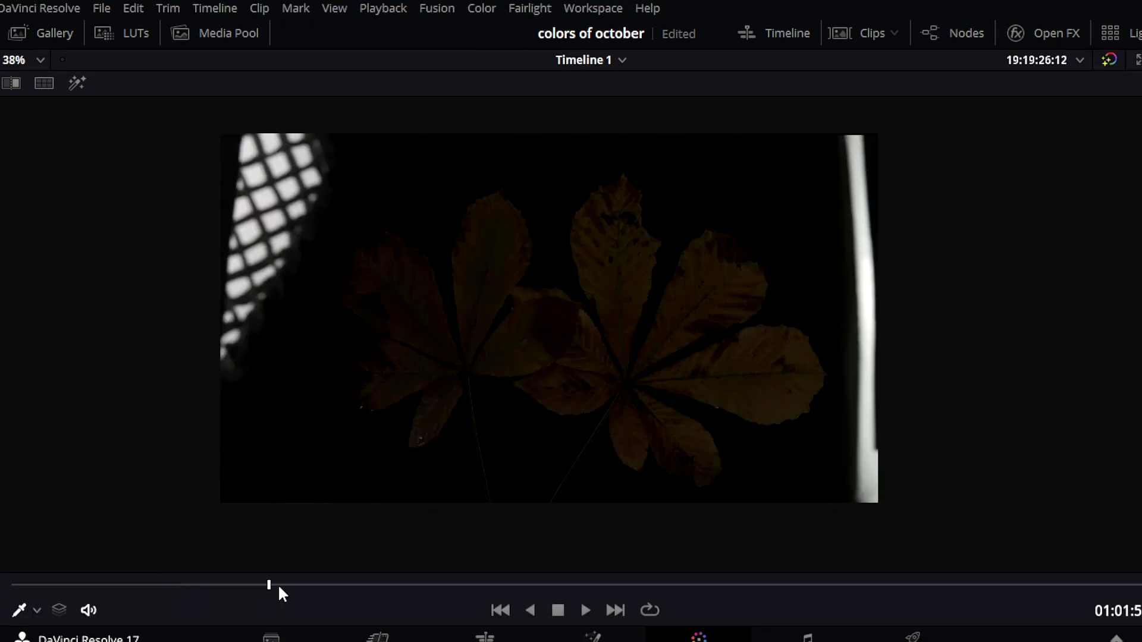
left_click_drag(277, 584, 1066, 583)
- Restore the full Color page layout for the leaf clip with Alt+F
key("alt+f")
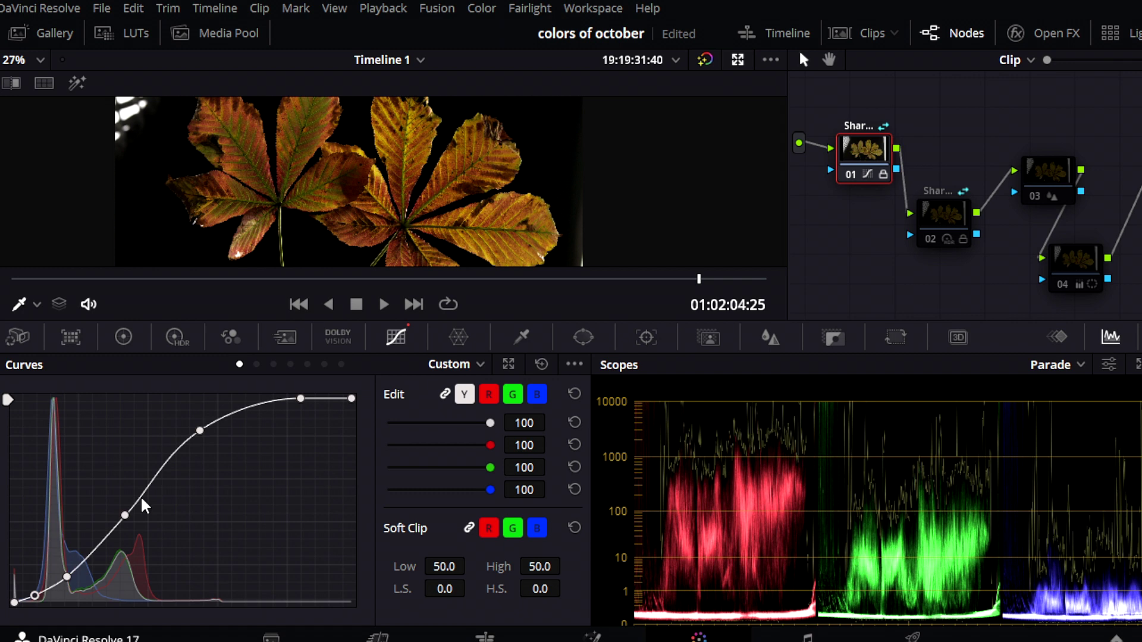
- Enable node 02's HDR zone grade on the leaf clip and shift node 03 left
left_click(929, 231)
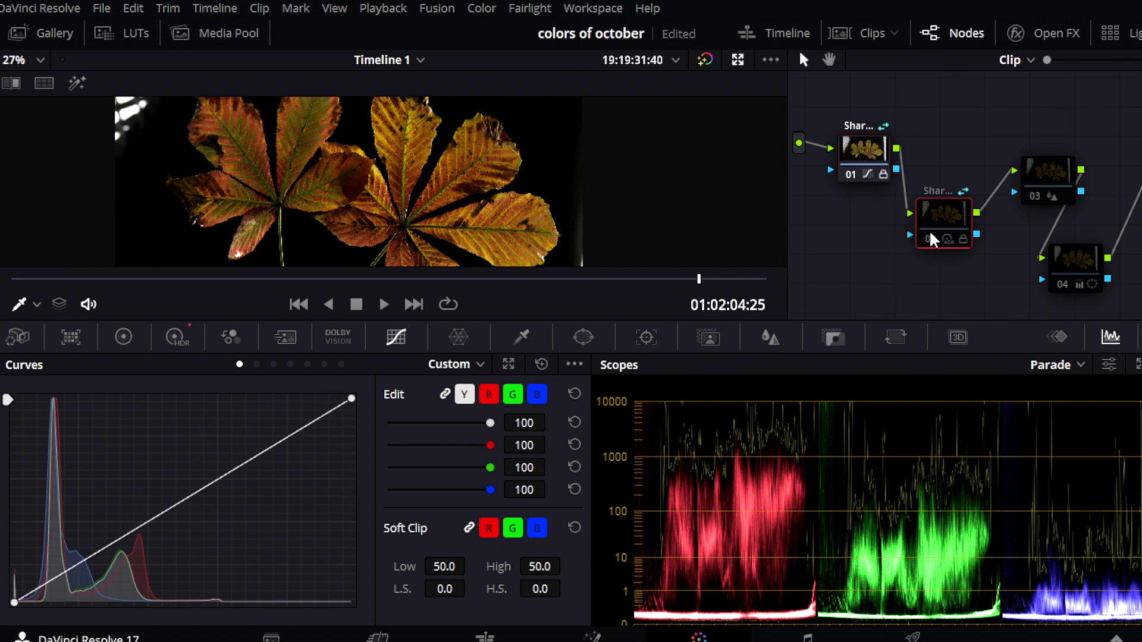
left_click(930, 236)
left_click(178, 336)
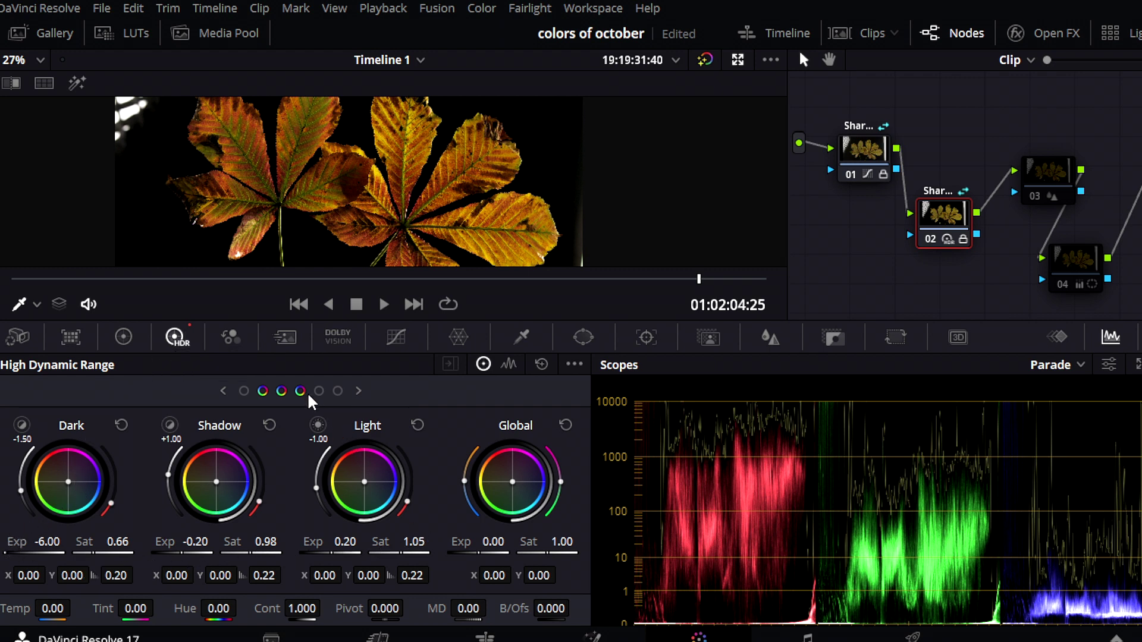
left_click(337, 391)
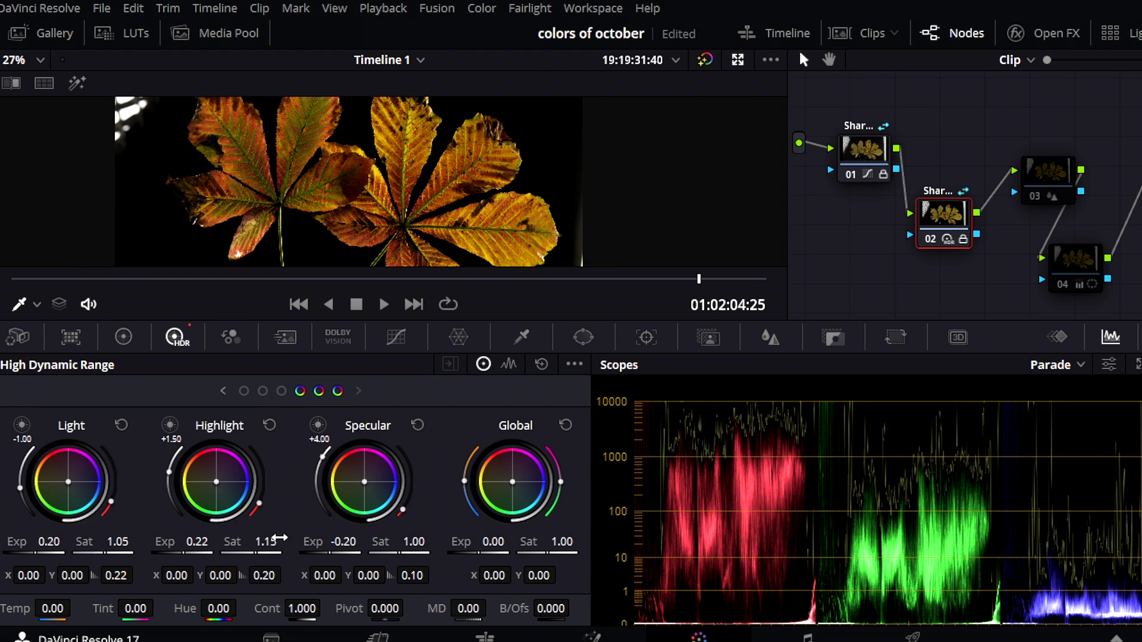
left_click(1036, 194)
left_click_drag(1021, 182, 996, 180)
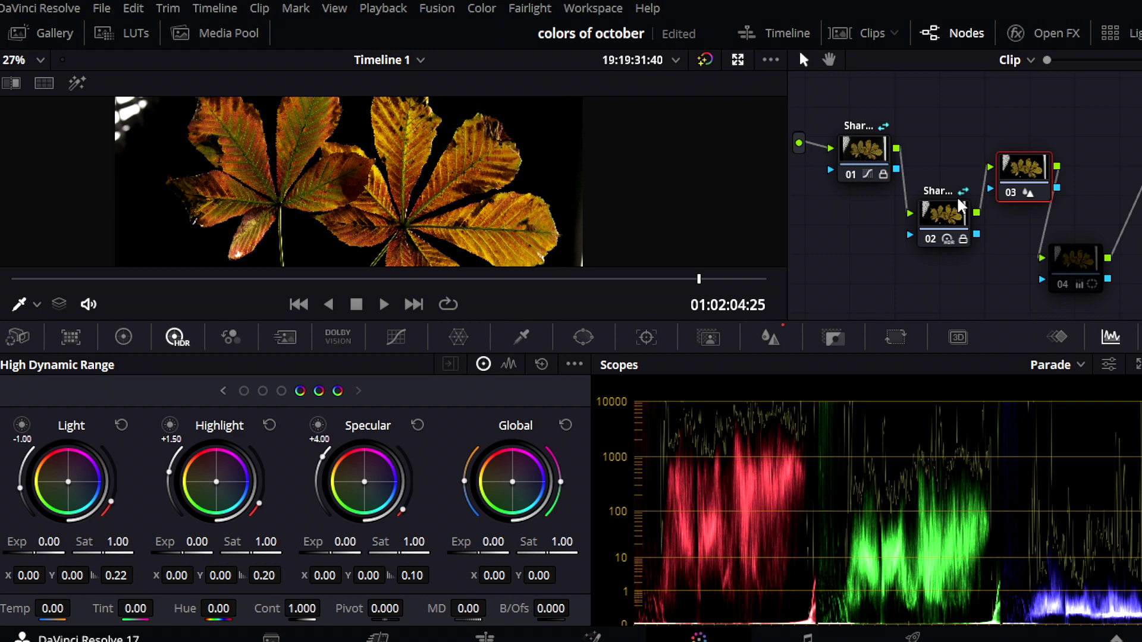
- Inspect node 03's sharpening and node 04's curved leaf mask before loading the Riesling clip
left_click(763, 342)
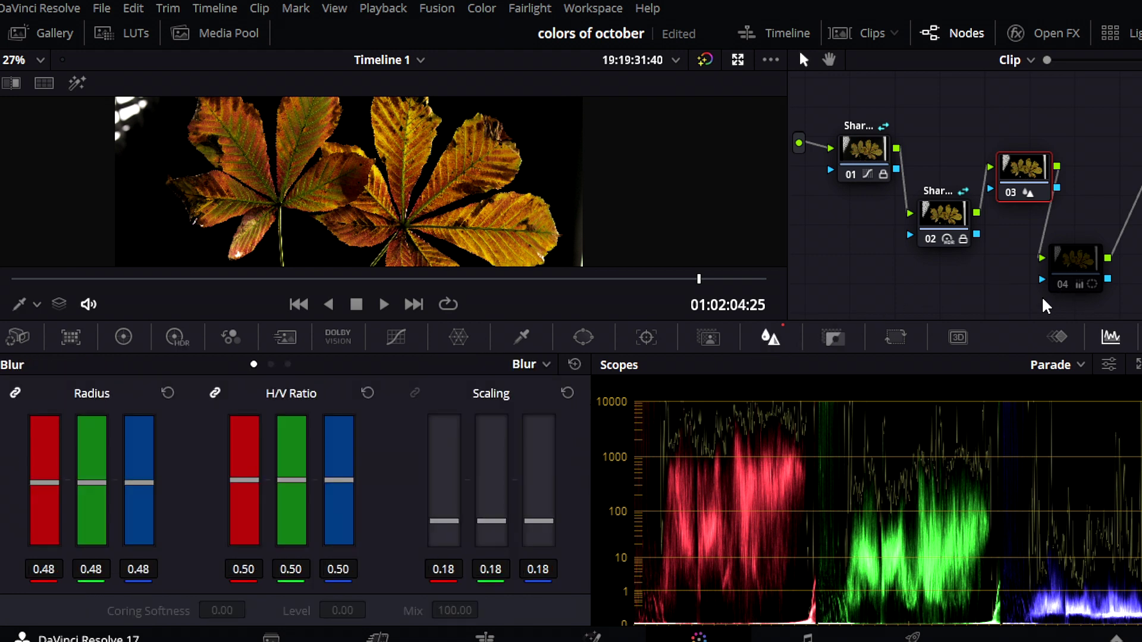
left_click(1066, 282)
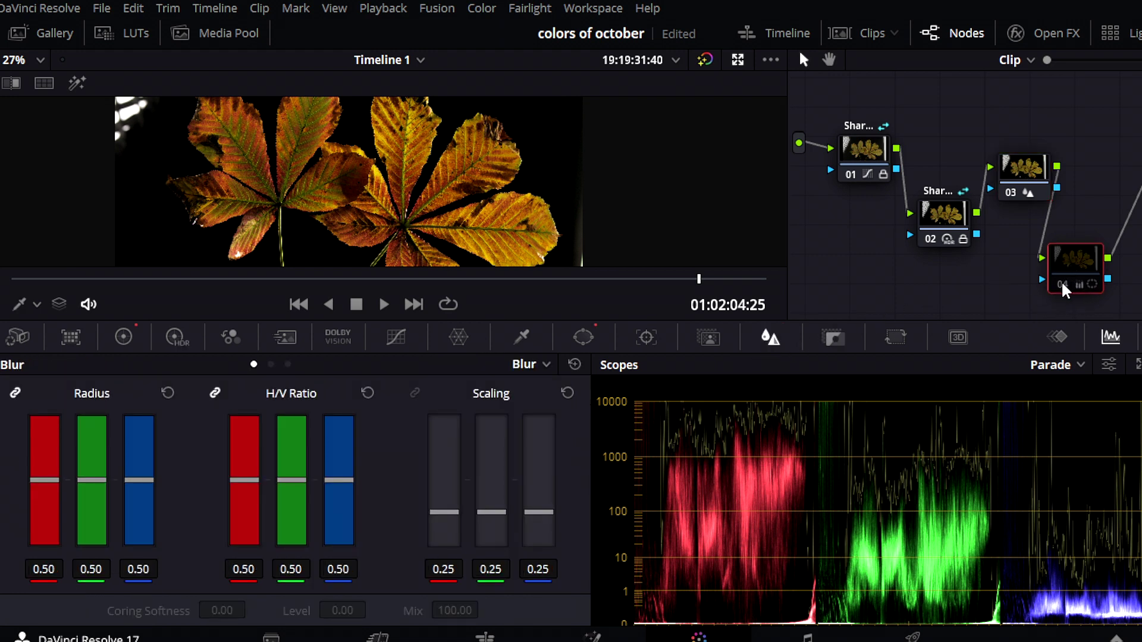
scroll(564, 232, "down", 4)
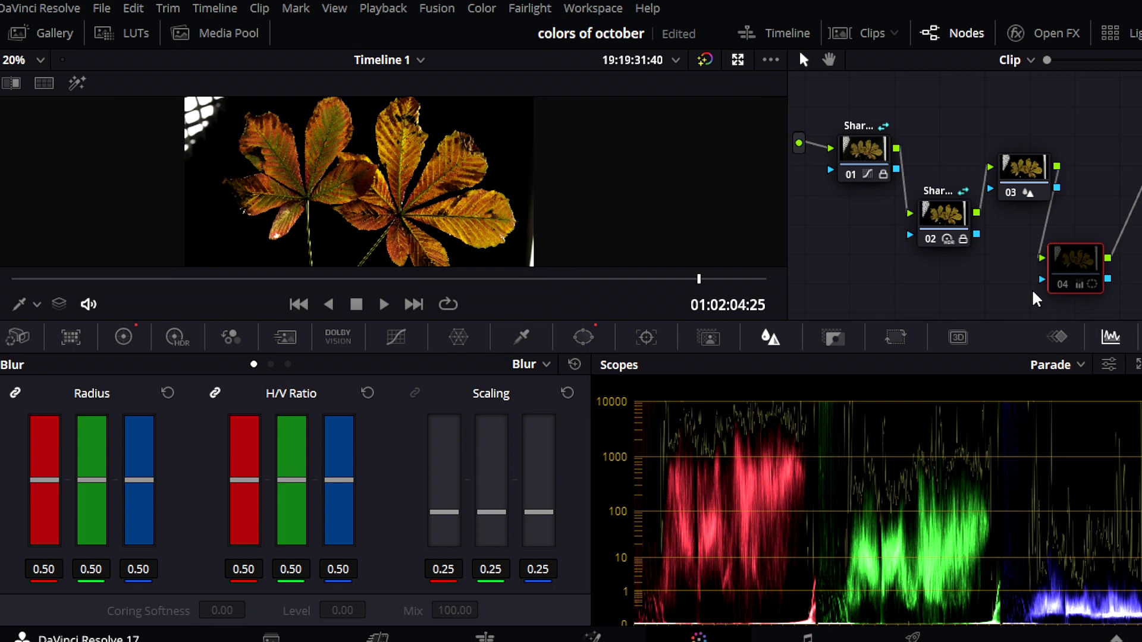
left_click(586, 334)
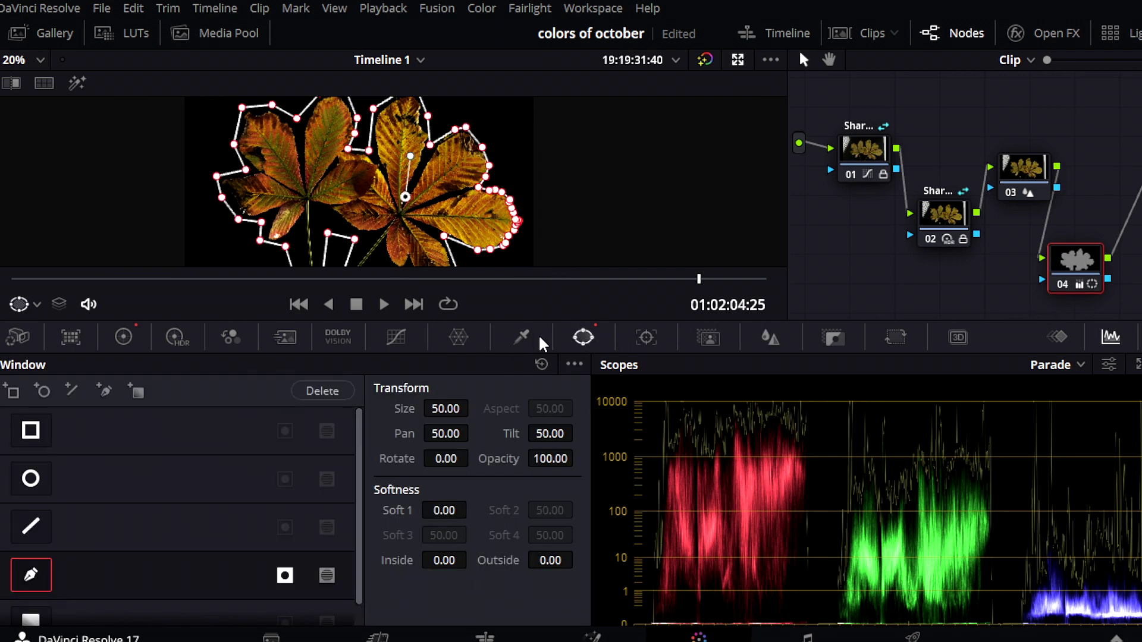
scroll(546, 255, "down", 1)
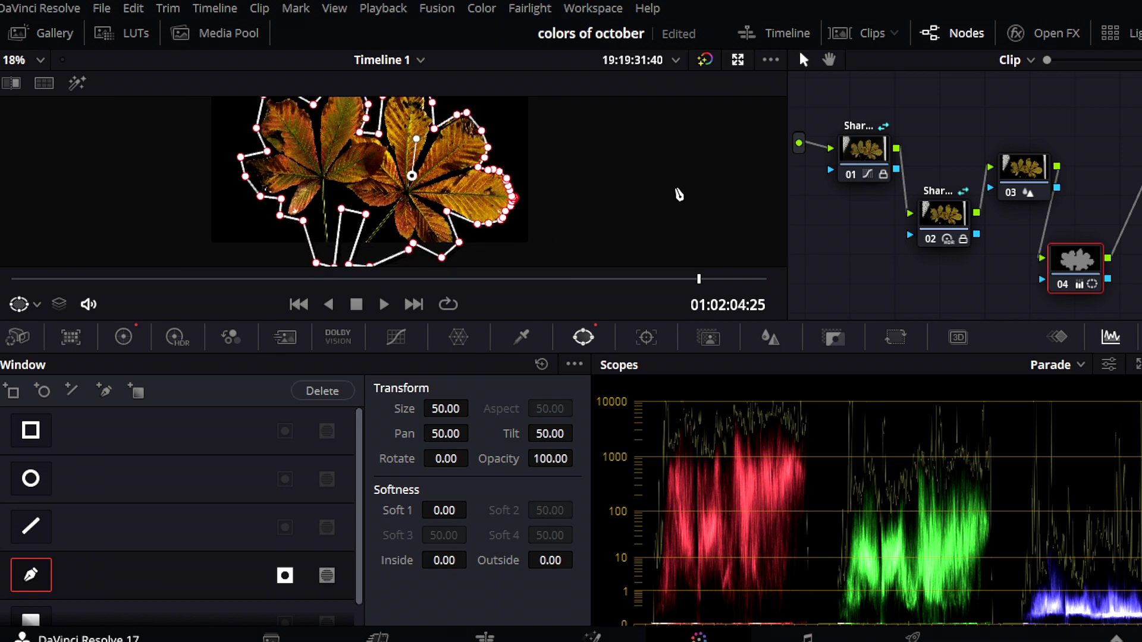
scroll(681, 198, "down", 1)
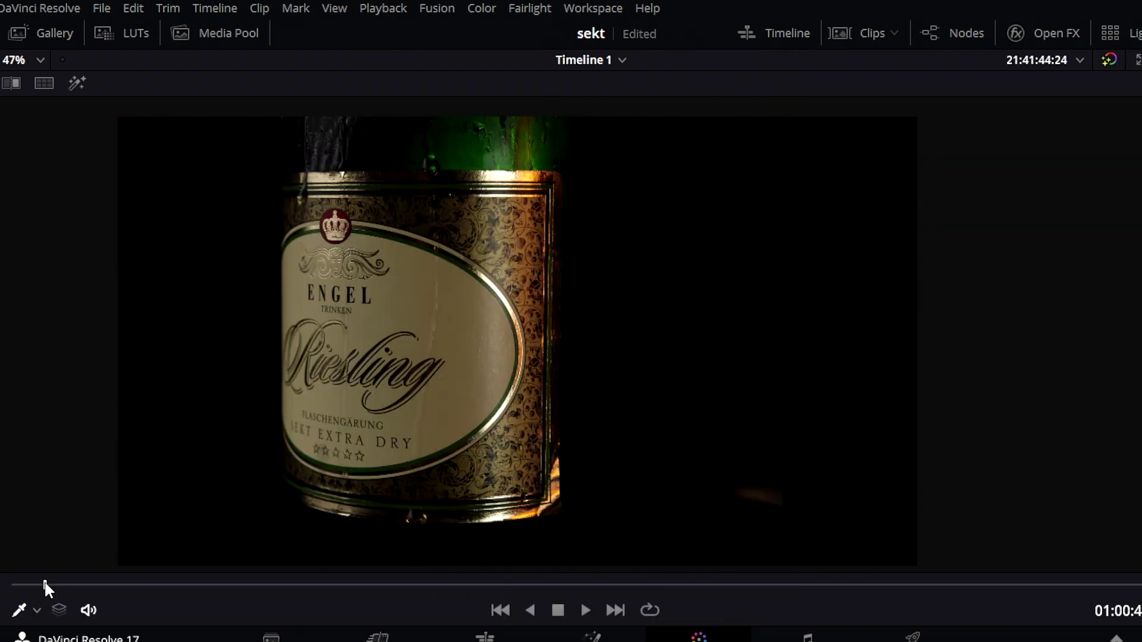
- Scrub the Riesling clip, restore the full layout, and open node 02's HSL qualifier
left_click_drag(143, 569, 916, 566)
key("alt+f")
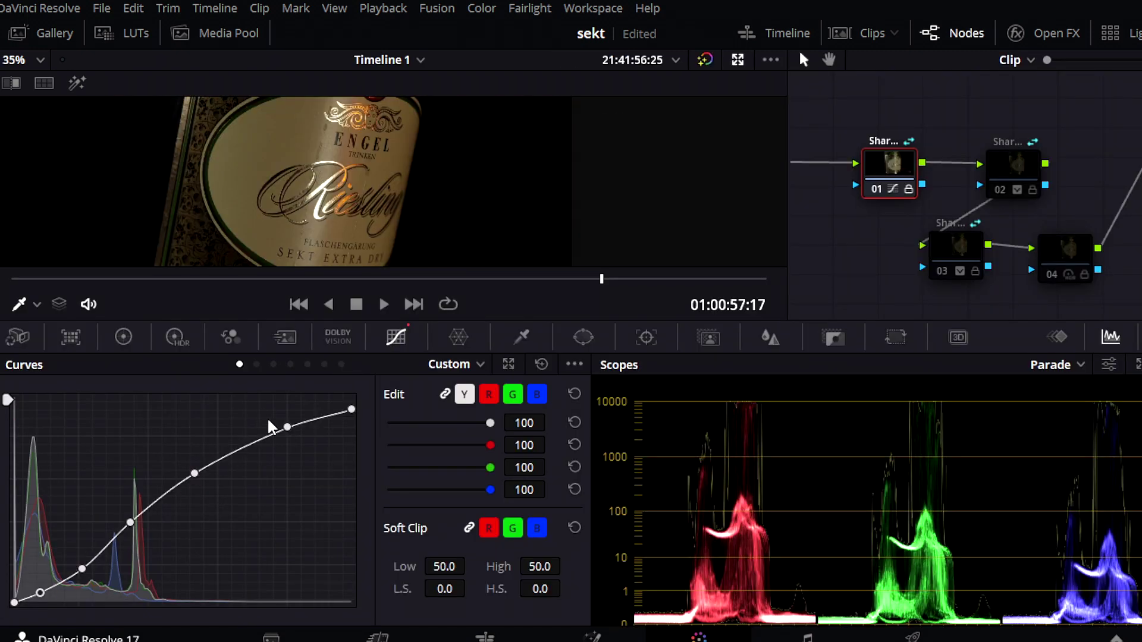
left_click(999, 181)
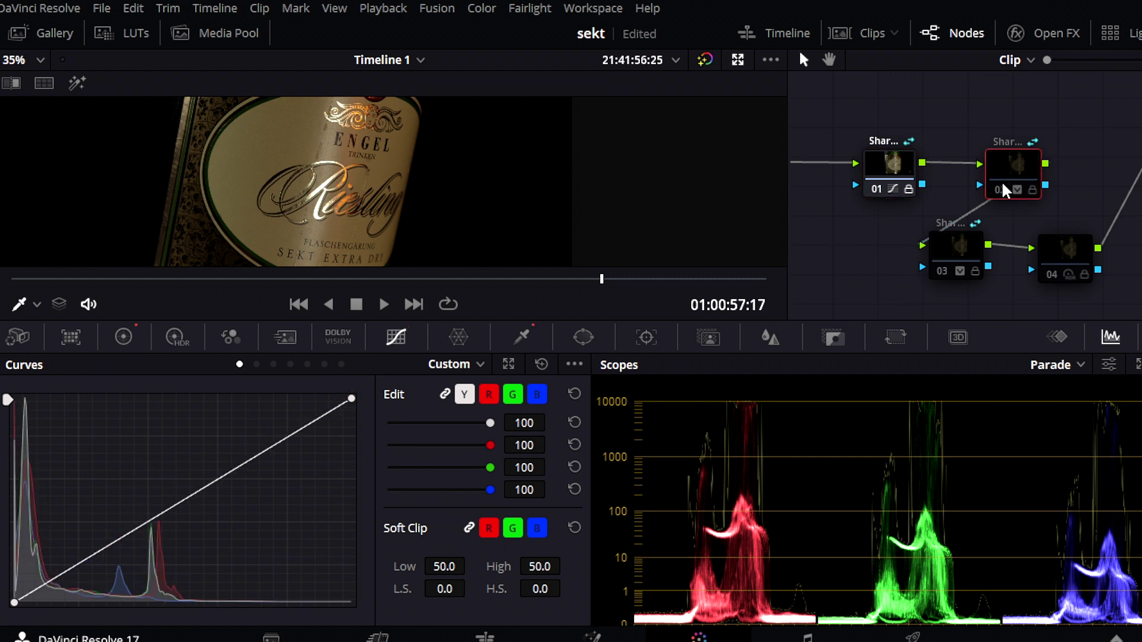
left_click(522, 337)
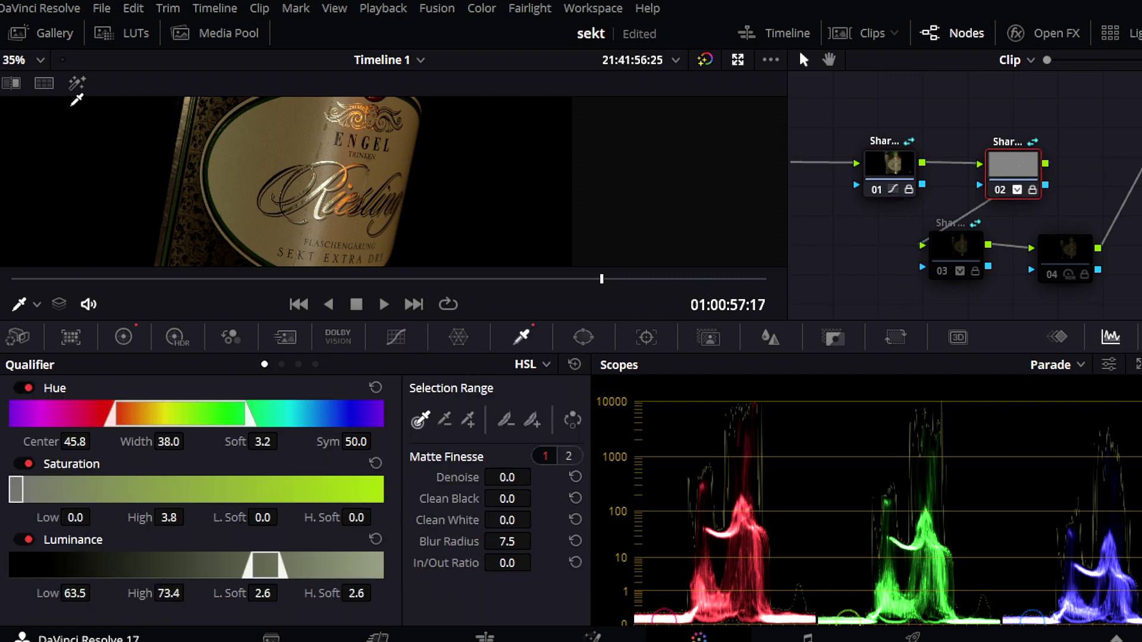
- Preview the qualified label areas in Highlight mode and check node 03's 0.90 gain in Primaries
left_click(76, 85)
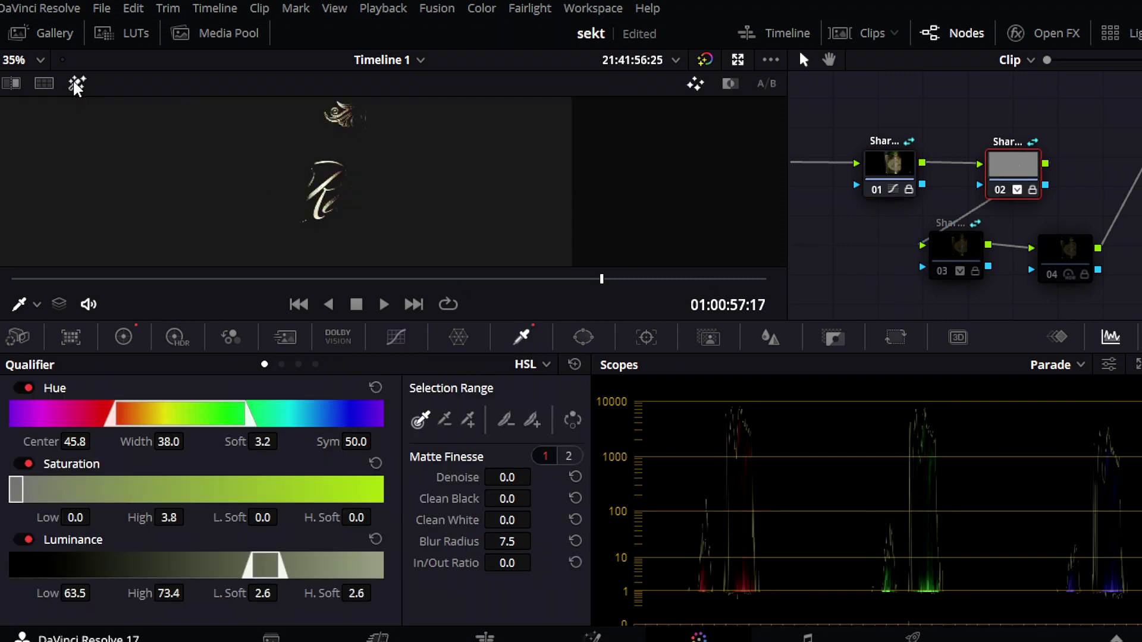
left_click_drag(459, 196, 447, 225)
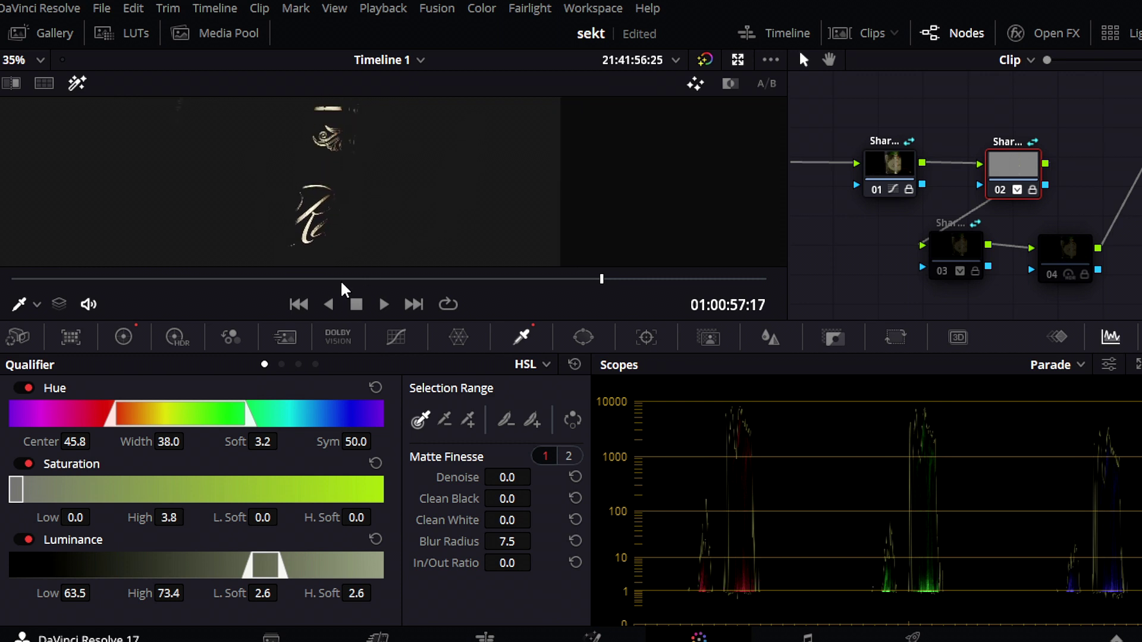
left_click(123, 337)
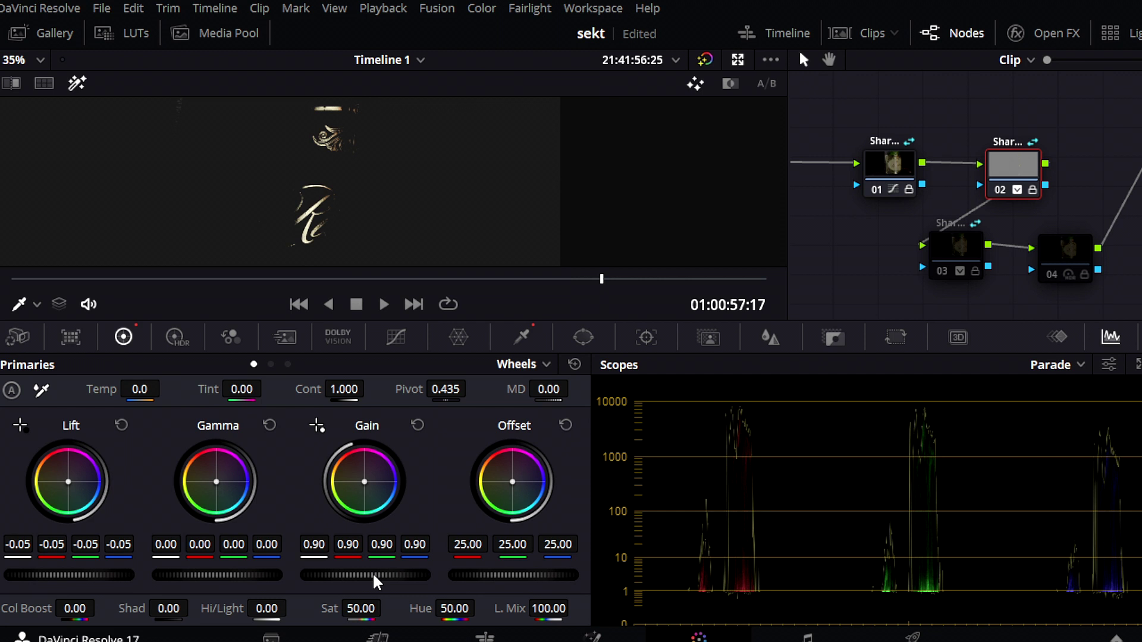
left_click(958, 256)
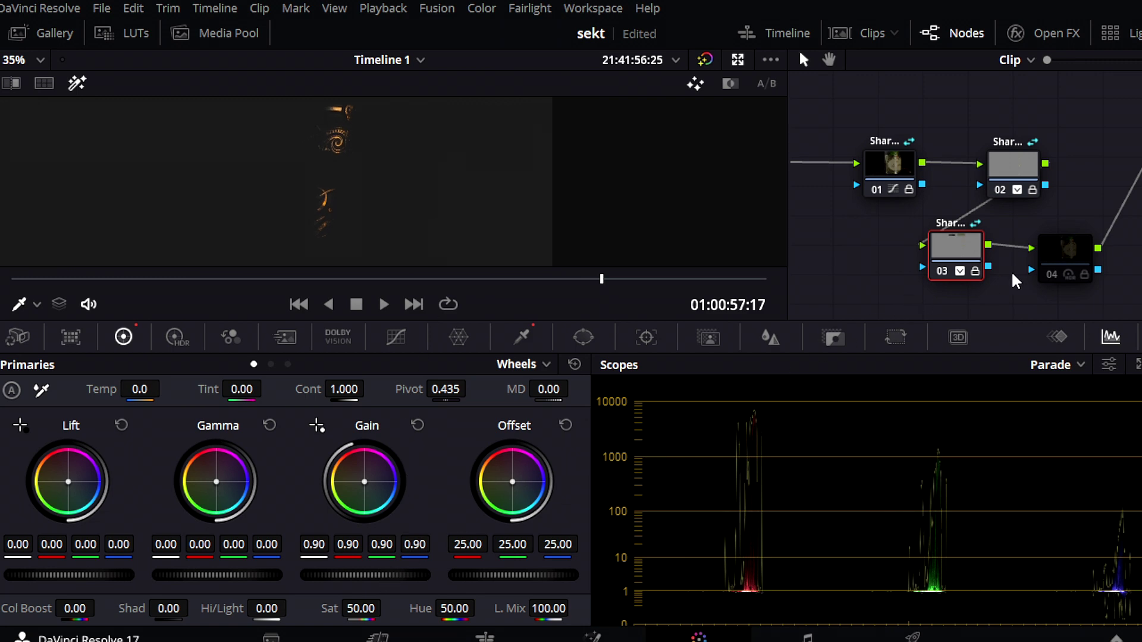
left_click(1065, 260)
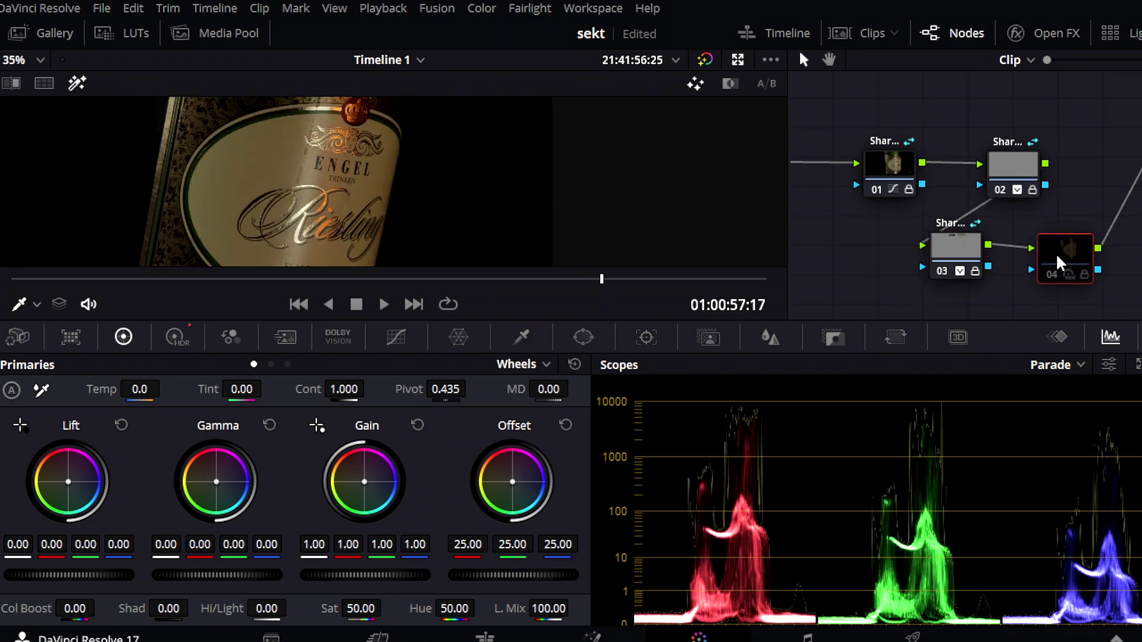
- Review node 04's HDR zones: black -6.00, light exposure -0.20 and highlight 0.18
left_click(176, 339)
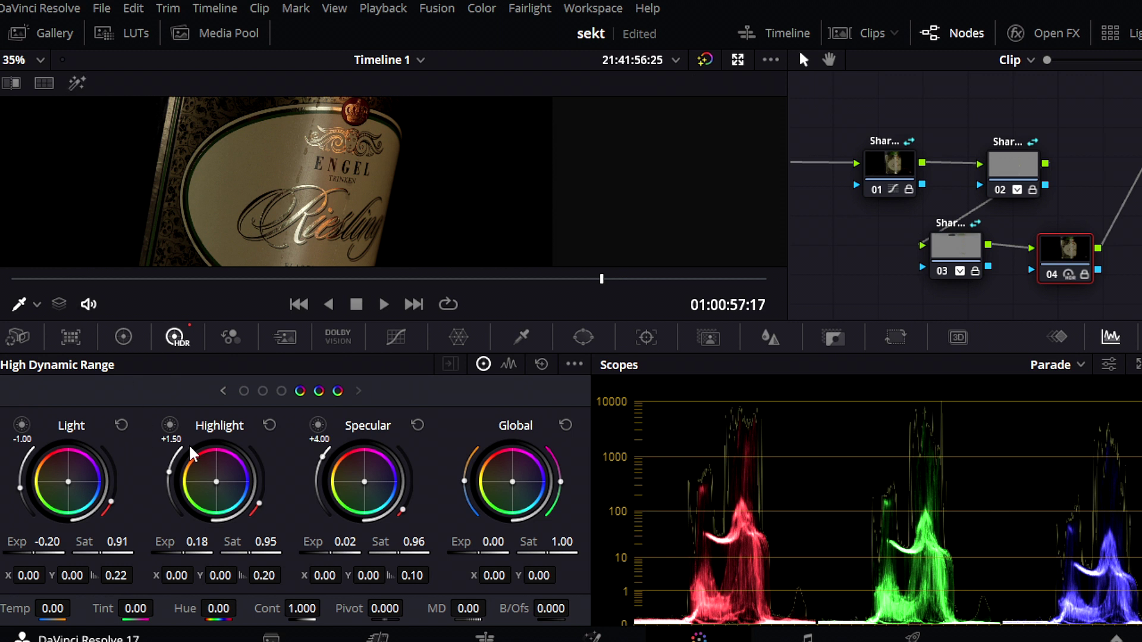
scroll(259, 256, "down", 2)
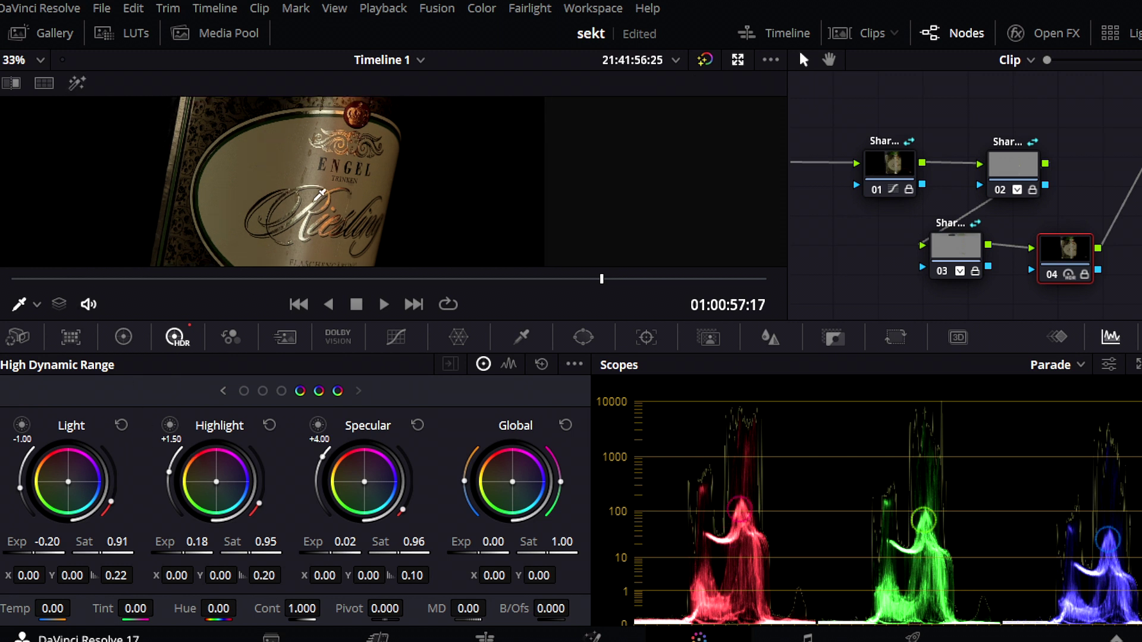
left_click(243, 392)
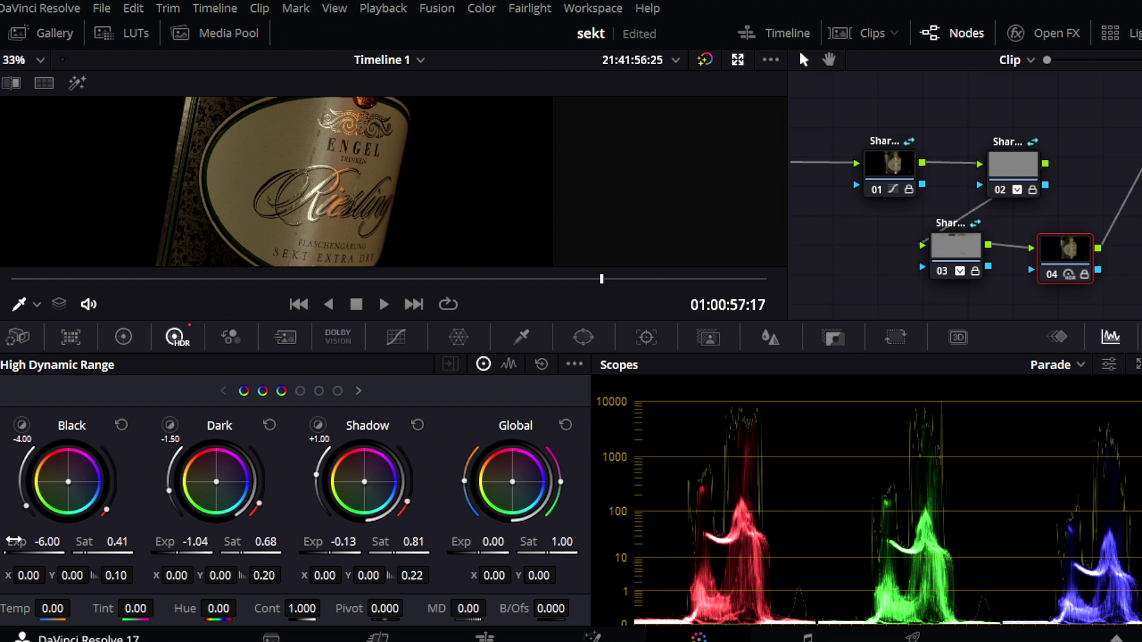
left_click(338, 390)
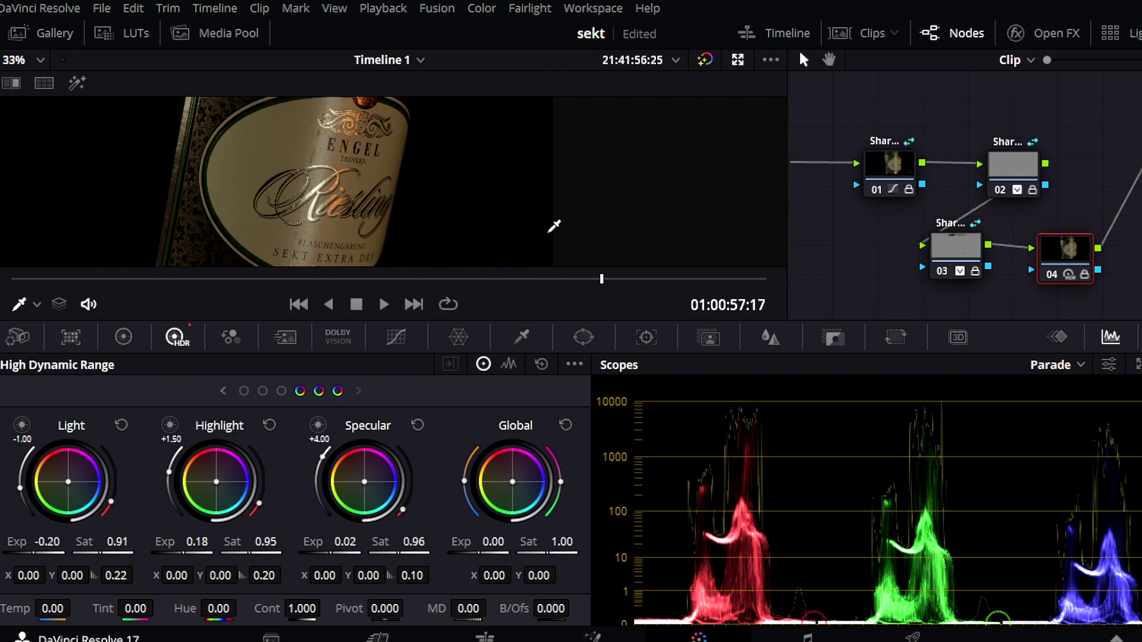